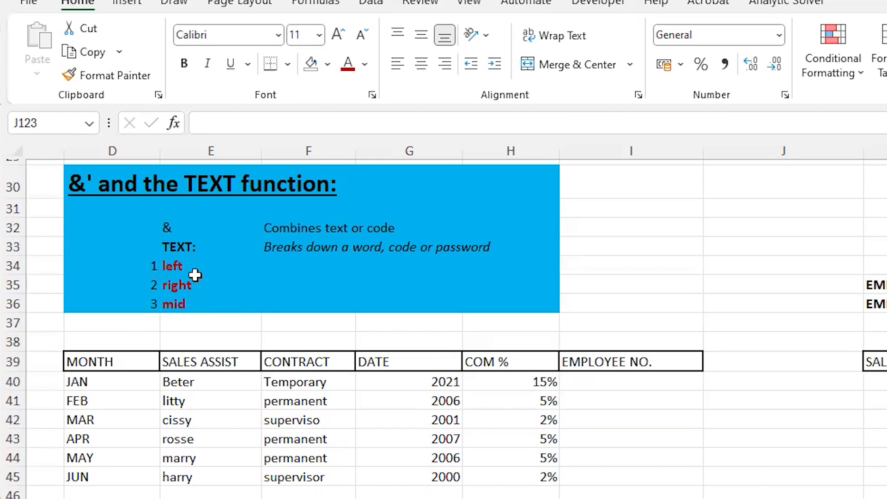
click(178, 264)
drag(179, 264, 179, 304)
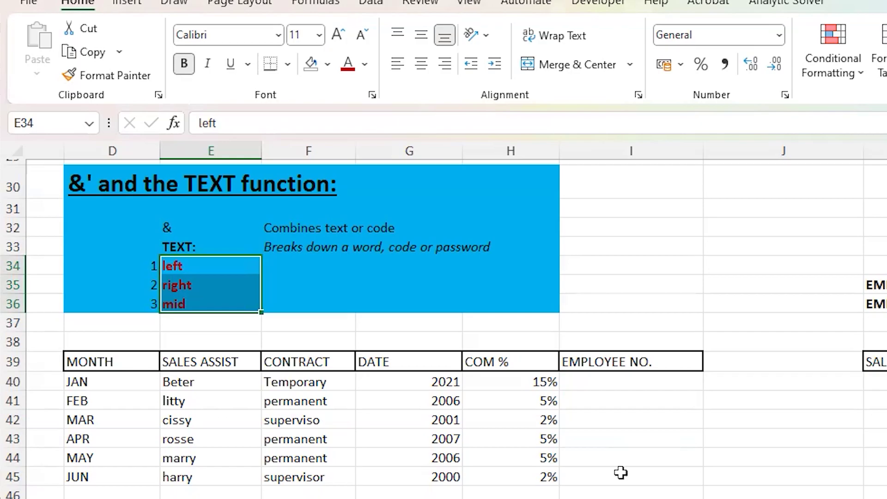
click(327, 304)
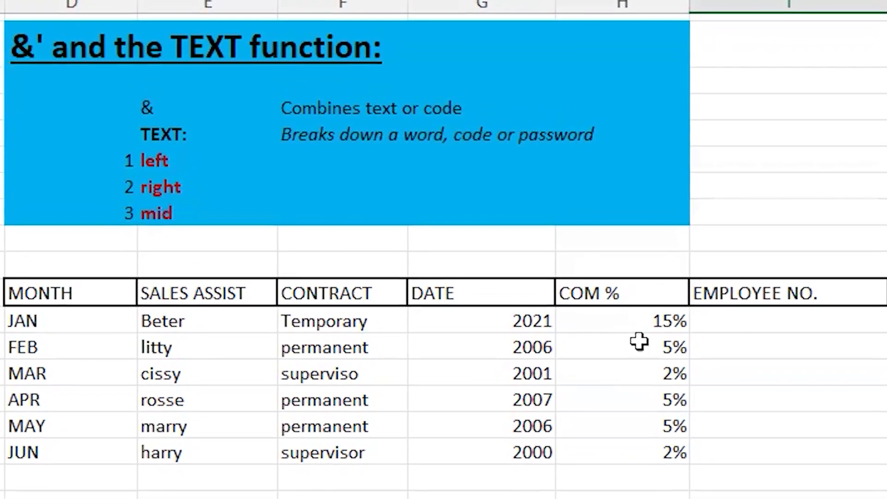
Step: Fill the six empty EMPLOYEE NO. cells I40:I45 with standard yellow
click(729, 315)
shift+click(743, 459)
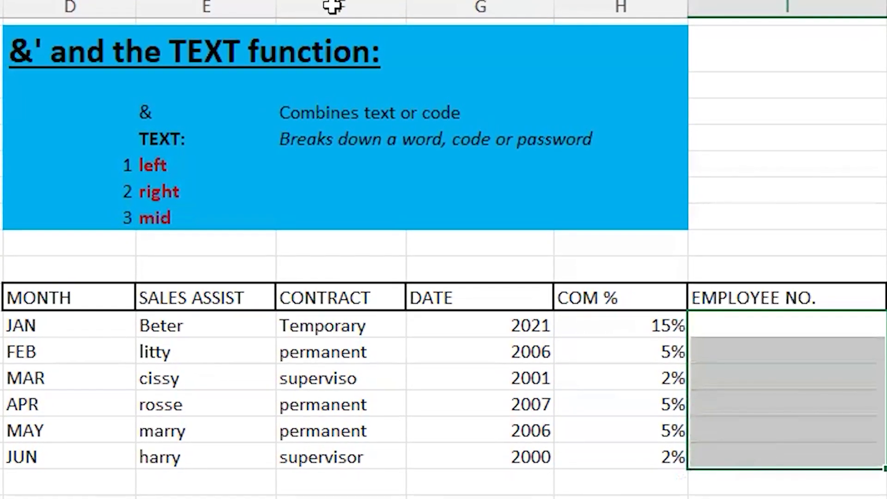
click(363, 1)
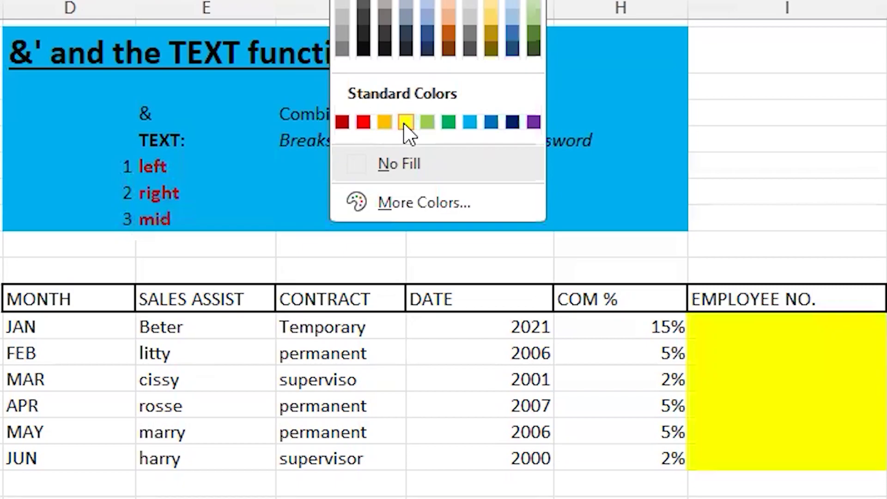
click(405, 123)
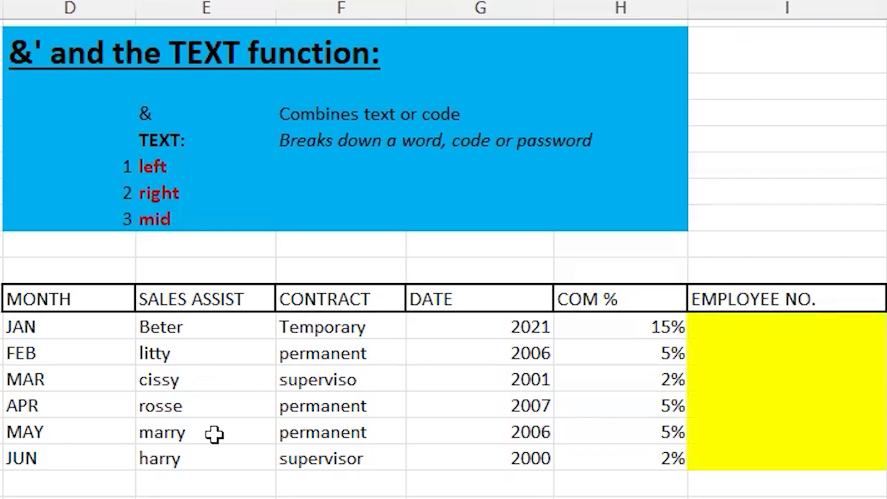
Step: Correct the misspelled contract type in the MAR row (F42) to "supervisor"
double_click(363, 379)
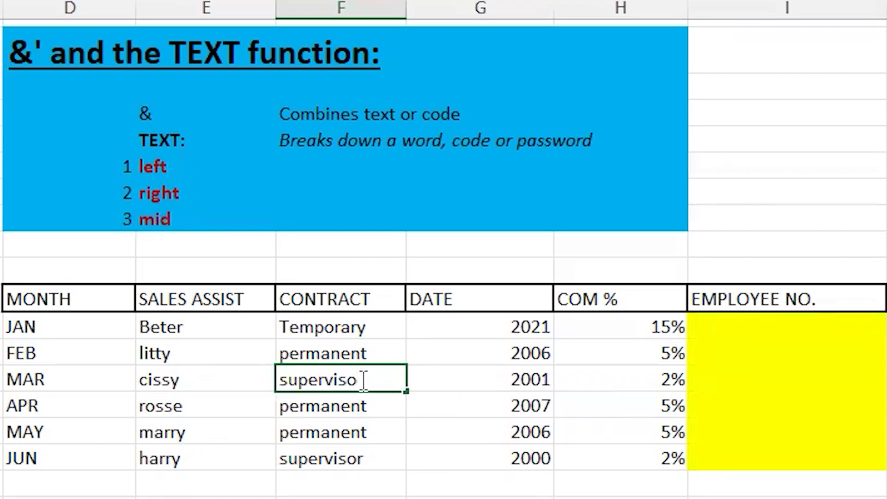
text(R)
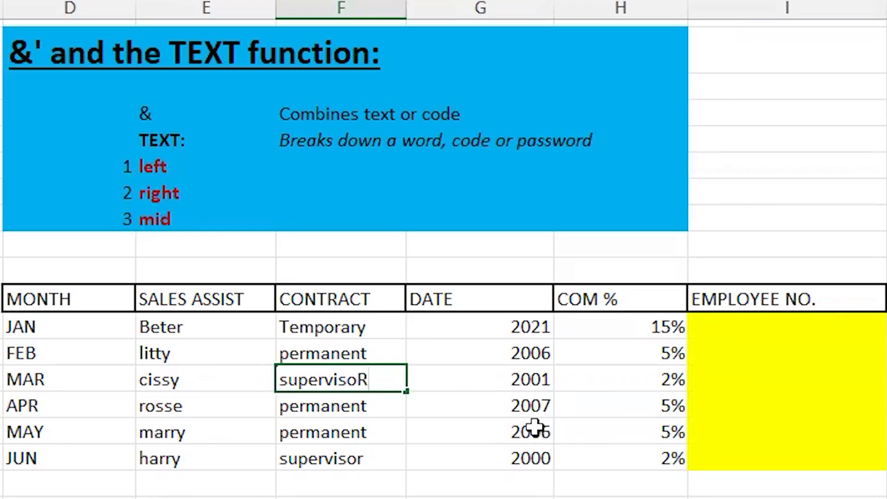
key(BackSpace)
text(r)
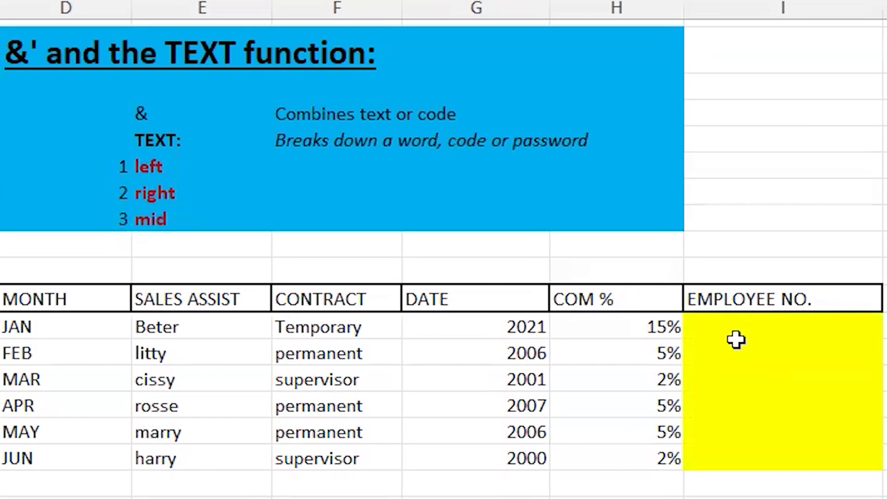
Step: Enter =E40&F40&G40 in I40 to combine the sales assistant, contract and date into an employee number
click(738, 348)
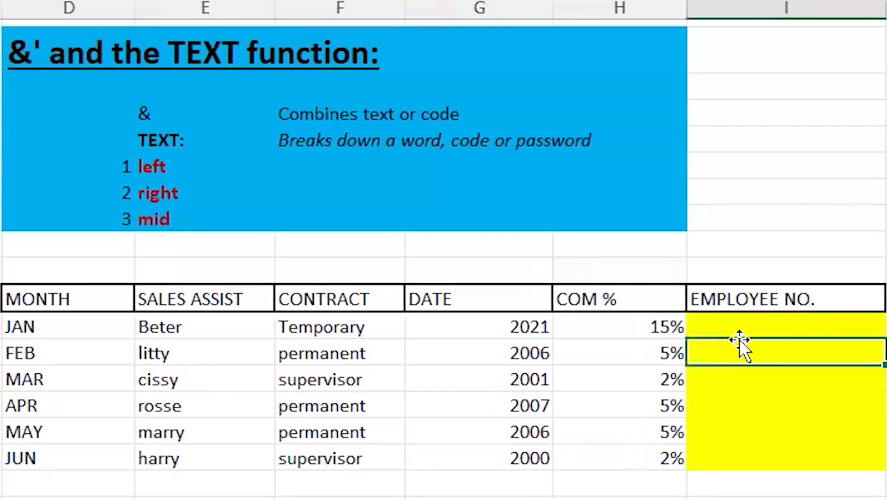
click(770, 323)
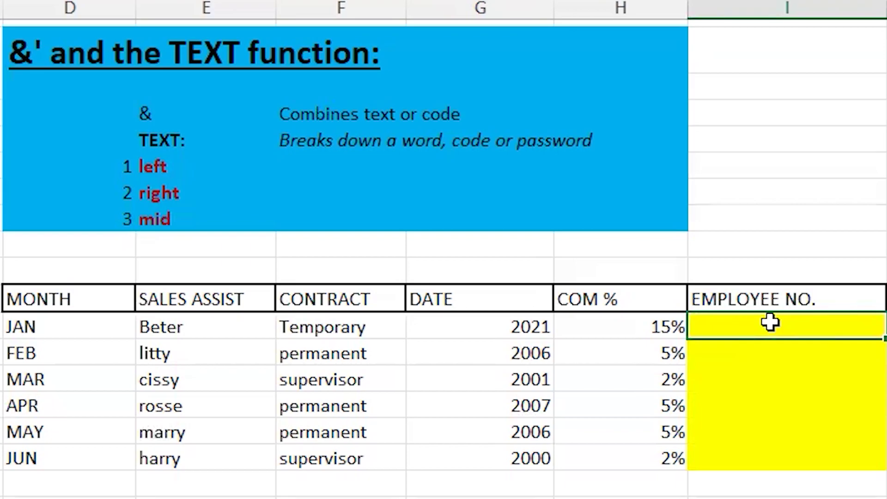
text(=)
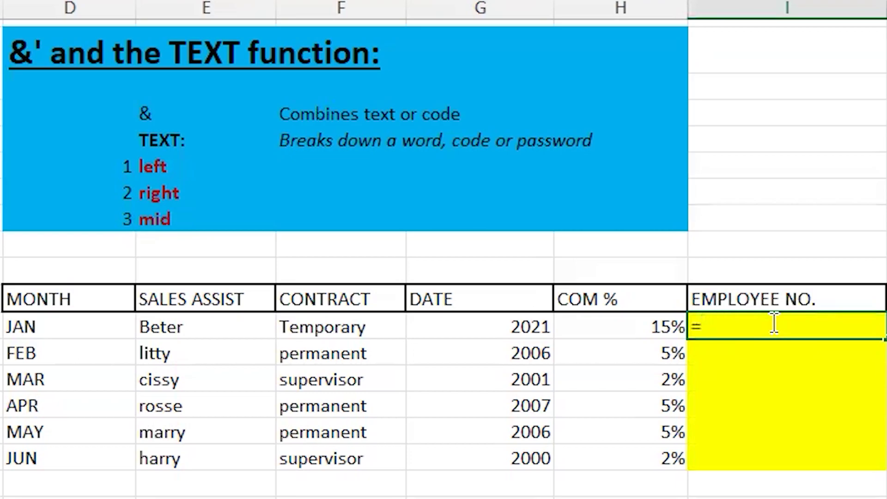
click(239, 325)
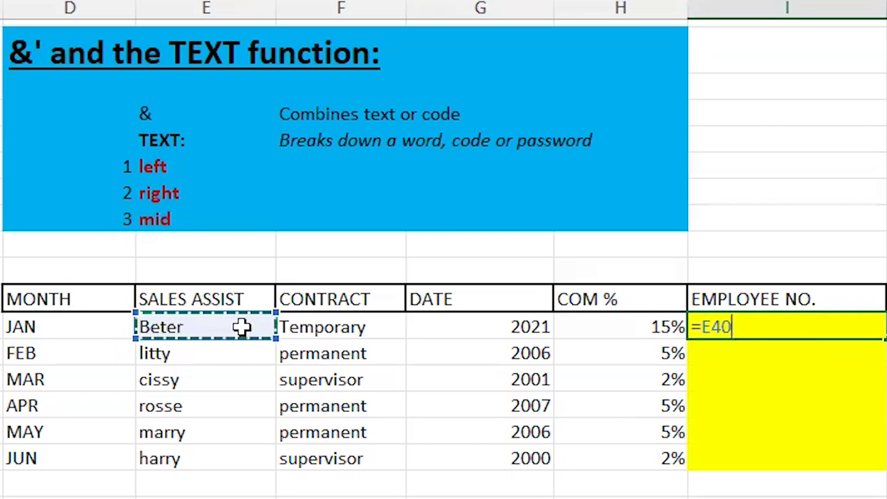
text(&)
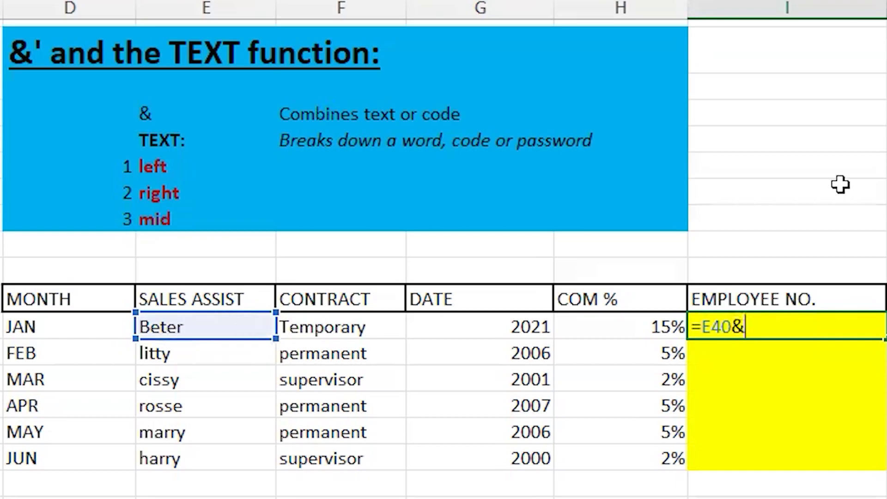
click(382, 325)
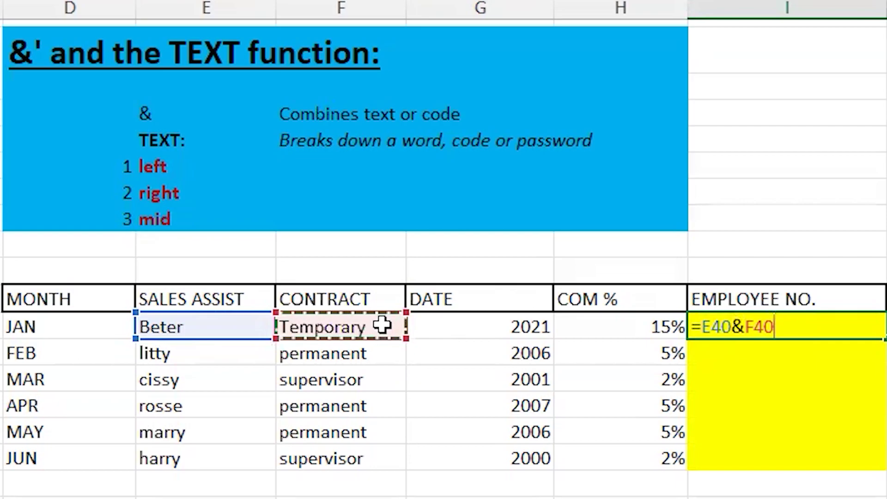
text(&)
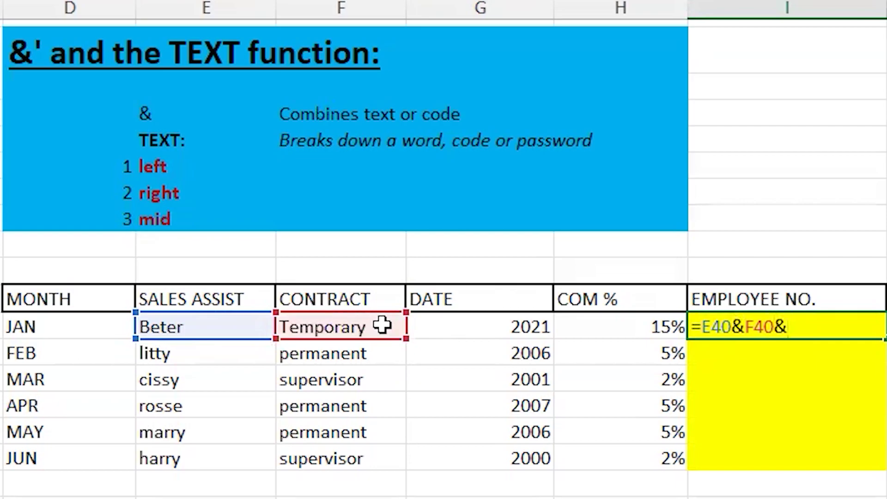
click(498, 327)
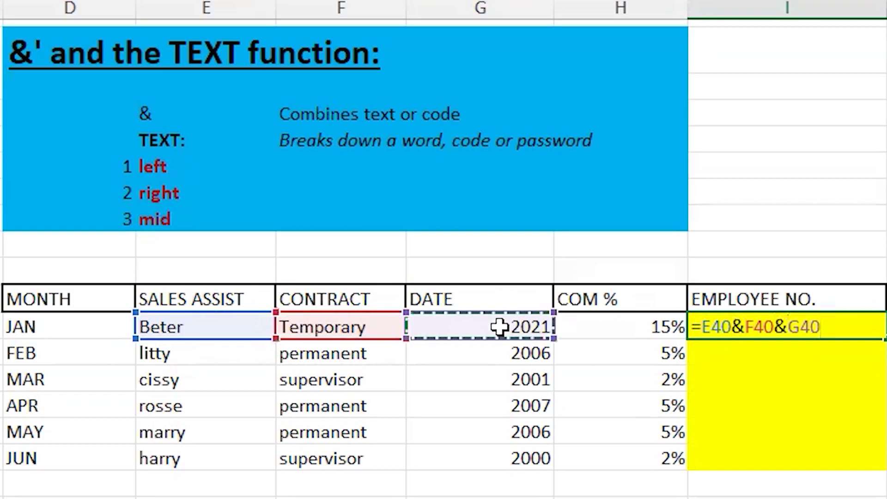
key(Return)
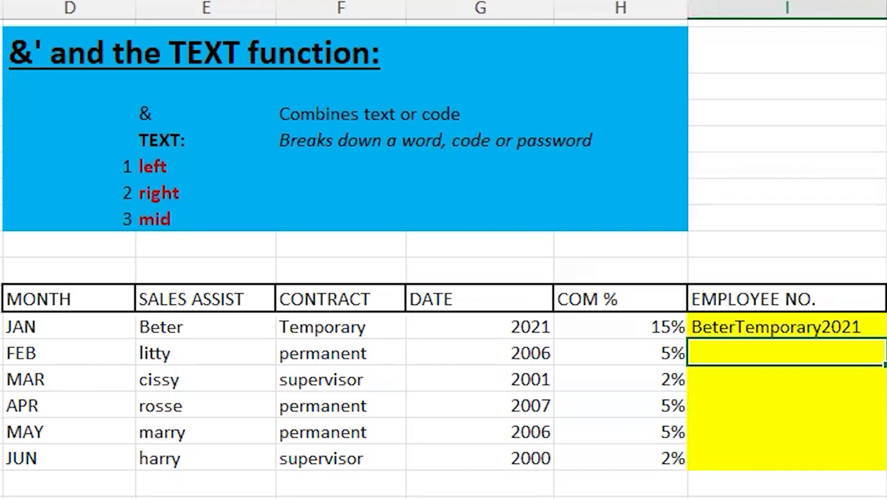
Step: Fill the combining formula from I40 down through I45
click(861, 323)
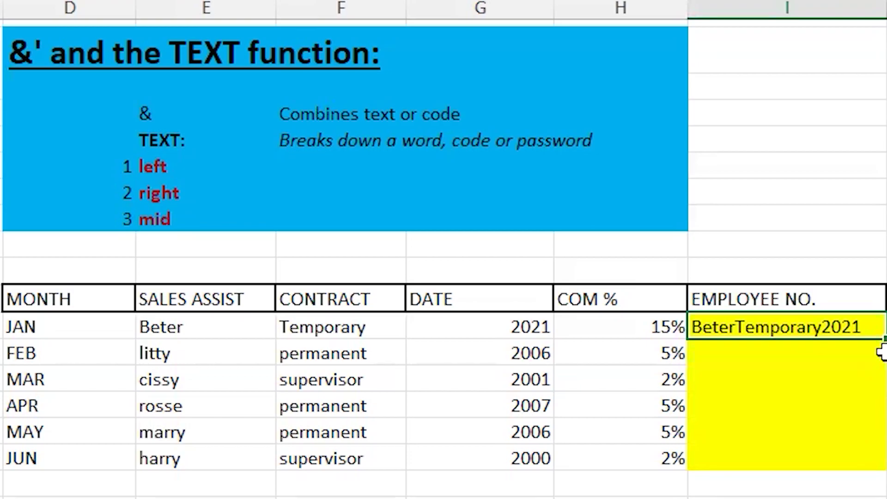
drag(883, 339, 883, 468)
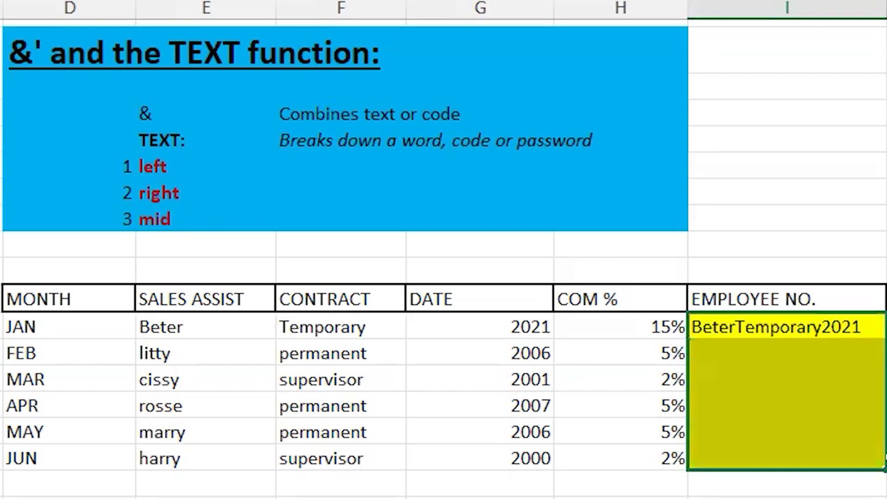
click(885, 457)
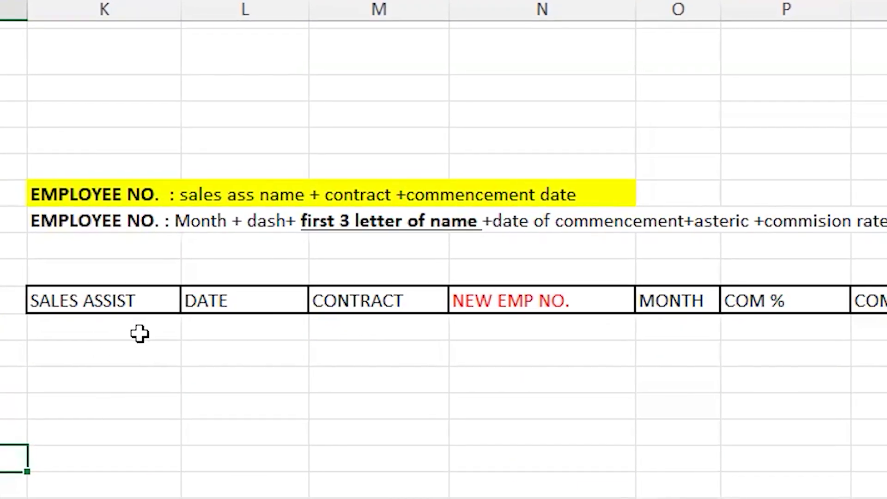
Step: Enter =LEFT(I40,5) under SALES ASSIST in K40 and fill it down through K45
click(136, 334)
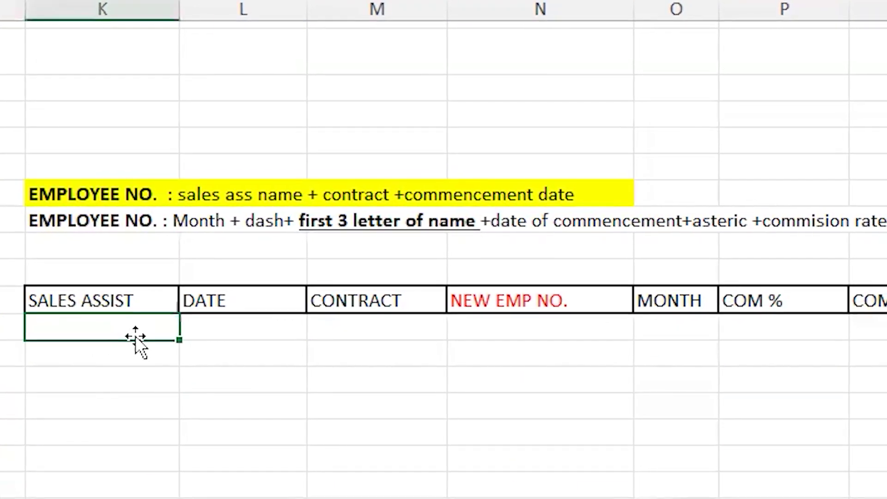
double_click(101, 333)
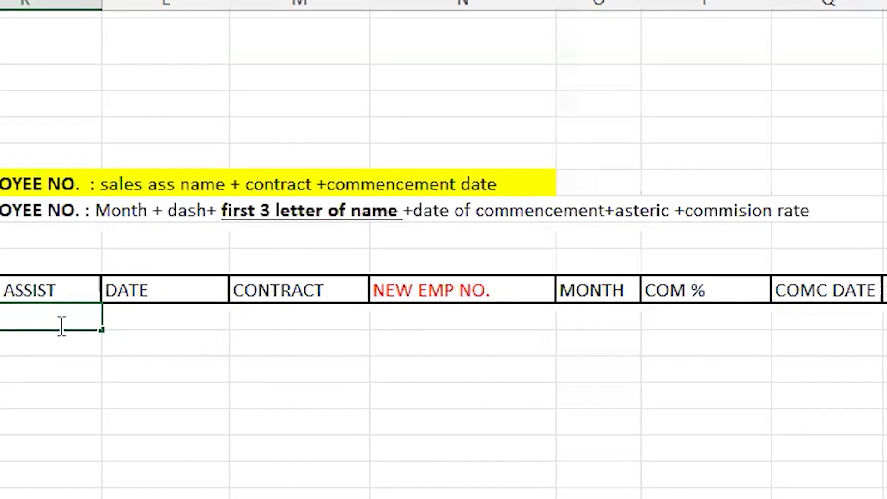
text(=left)
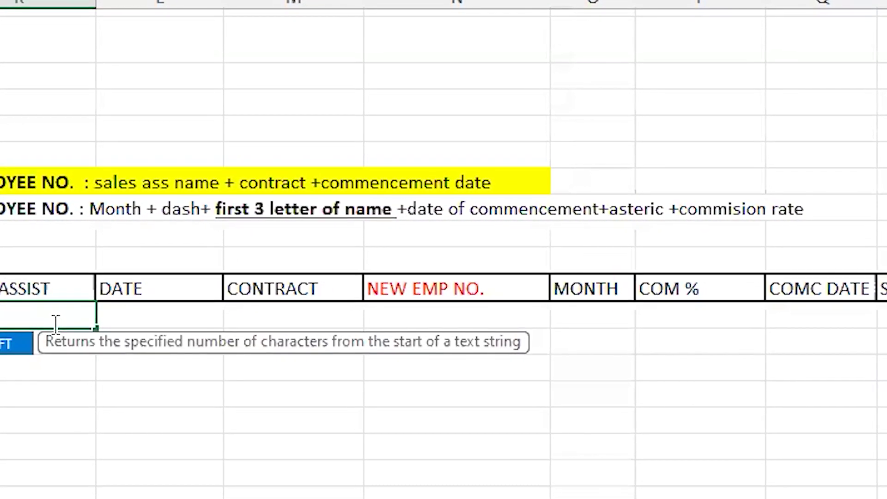
key(Tab)
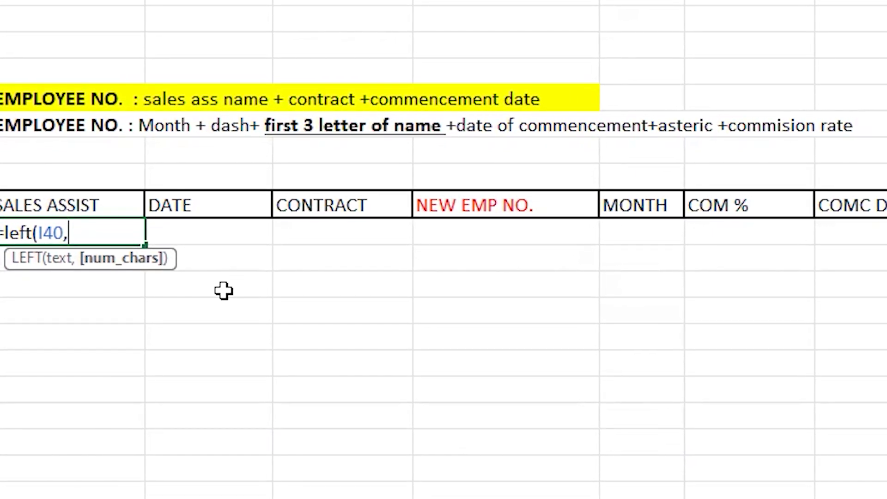
text(5)
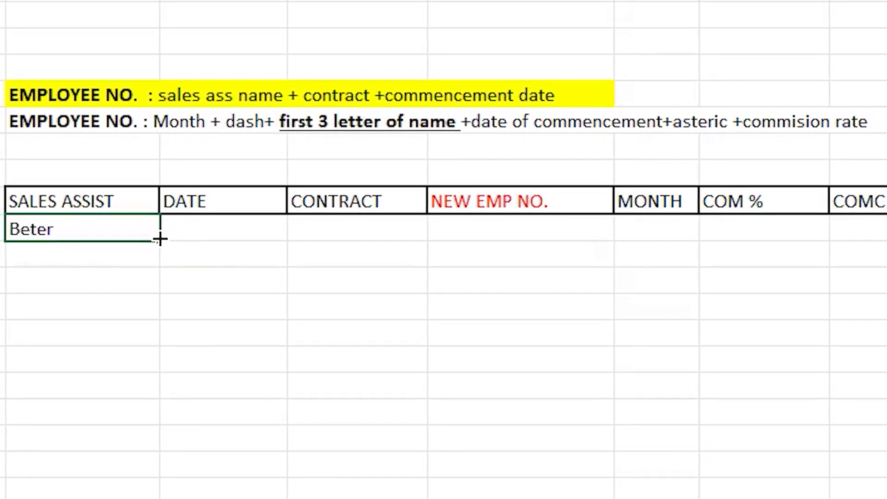
drag(159, 238, 160, 370)
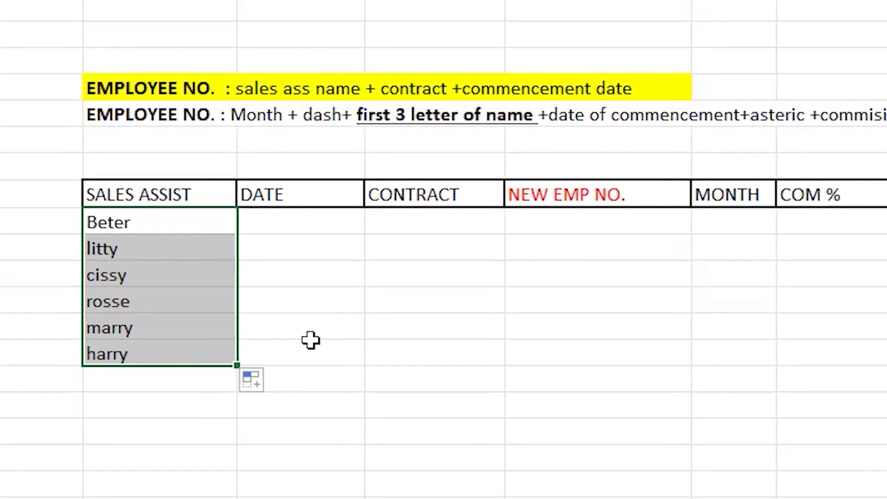
Step: Enter =RIGHT(I40,4) under DATE in L40 to extract the year from the employee number
click(360, 222)
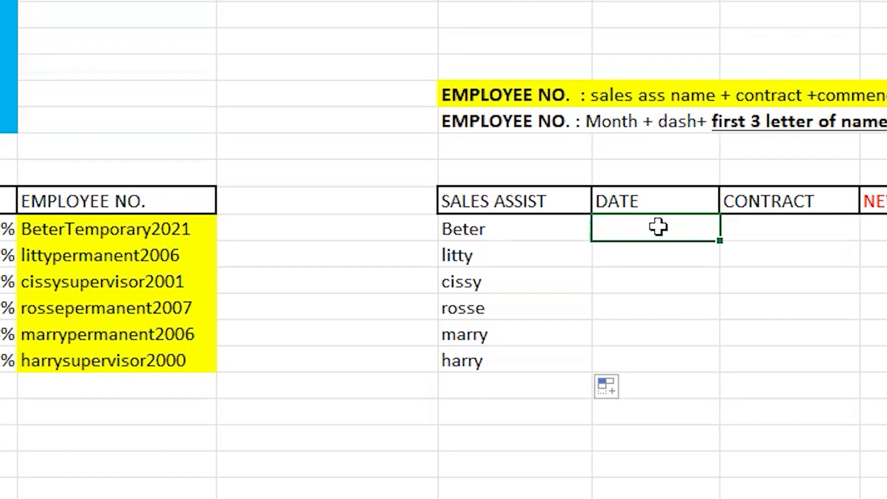
text(=)
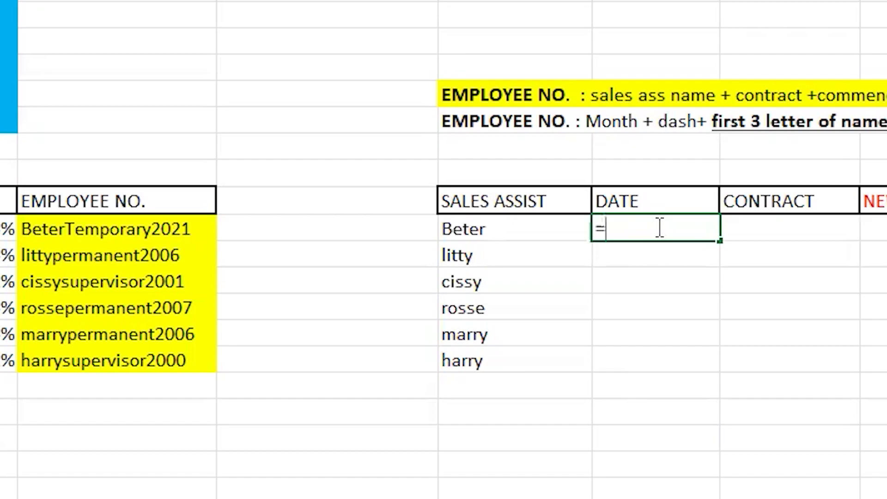
text(right()
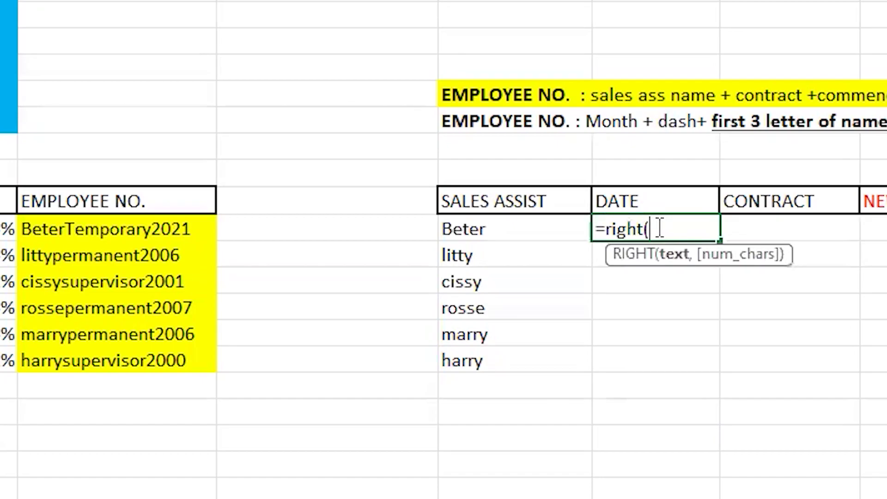
click(100, 227)
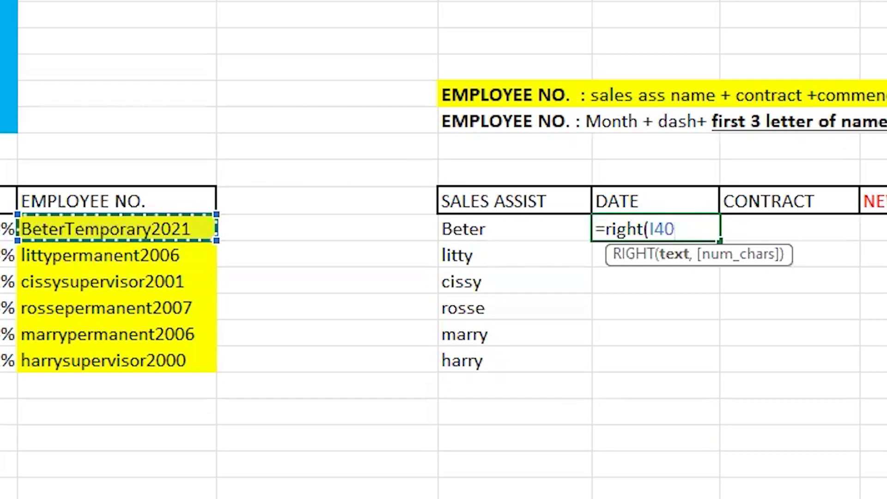
text(,)
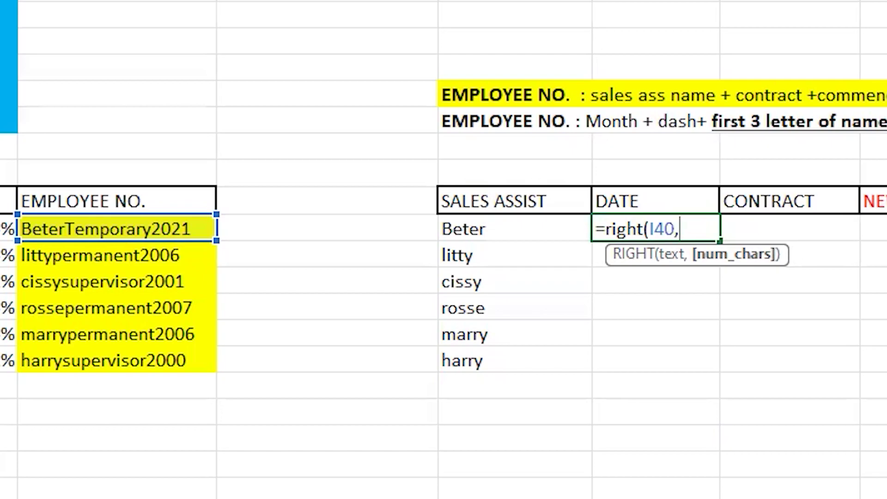
text(4)
text())
key(Return)
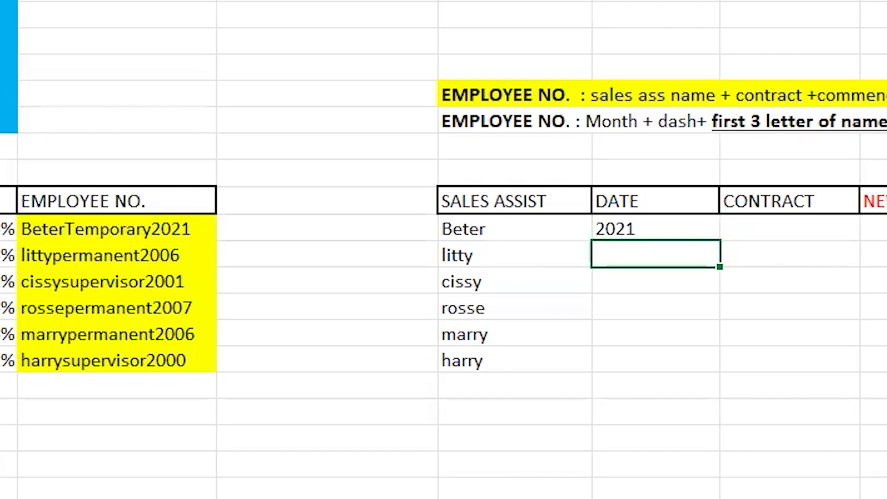
Step: Fill the RIGHT formula from L40 down through L45
click(696, 231)
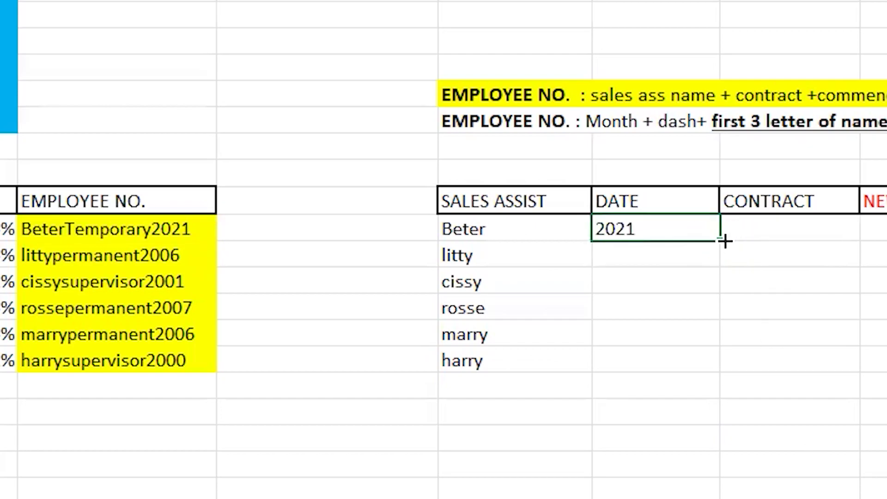
drag(723, 240, 705, 362)
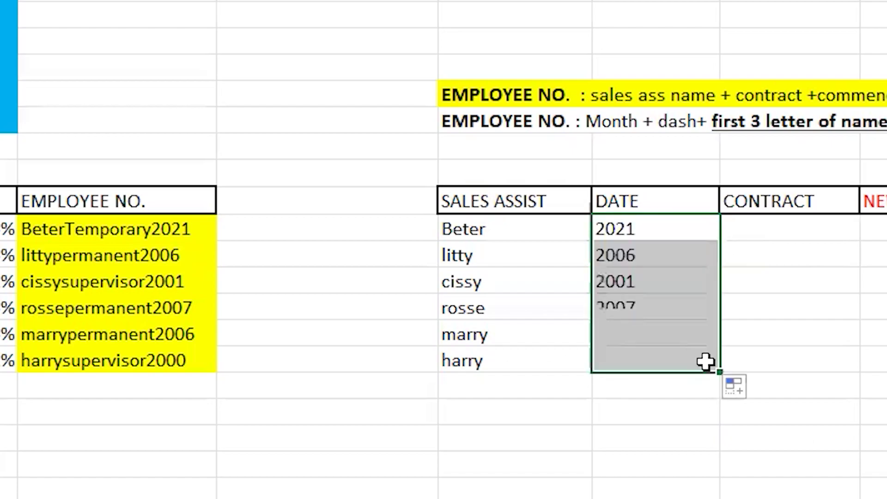
click(878, 332)
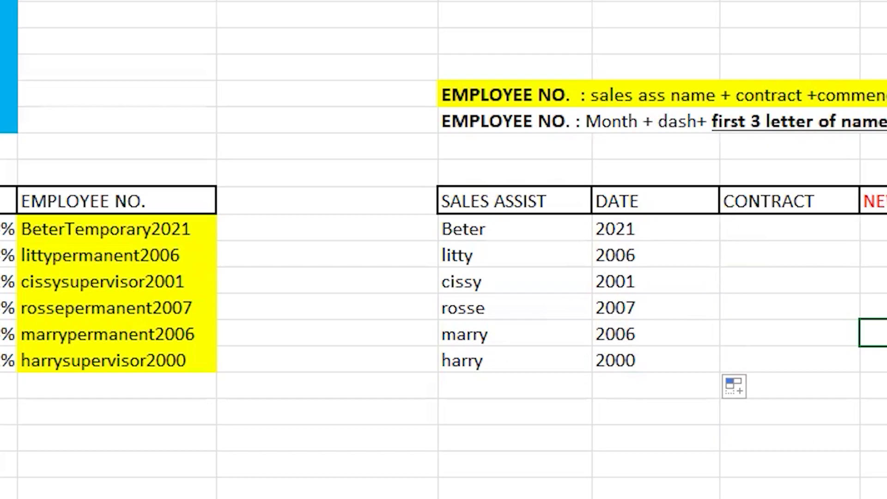
Step: Enter =MID(I40,6,9) under CONTRACT in M40 to extract the contract type from the employee number
click(763, 223)
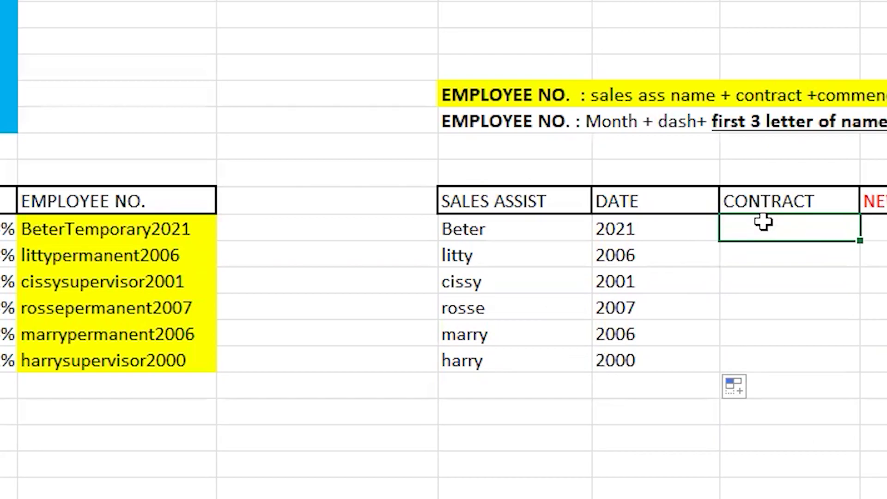
double_click(763, 222)
text(=)
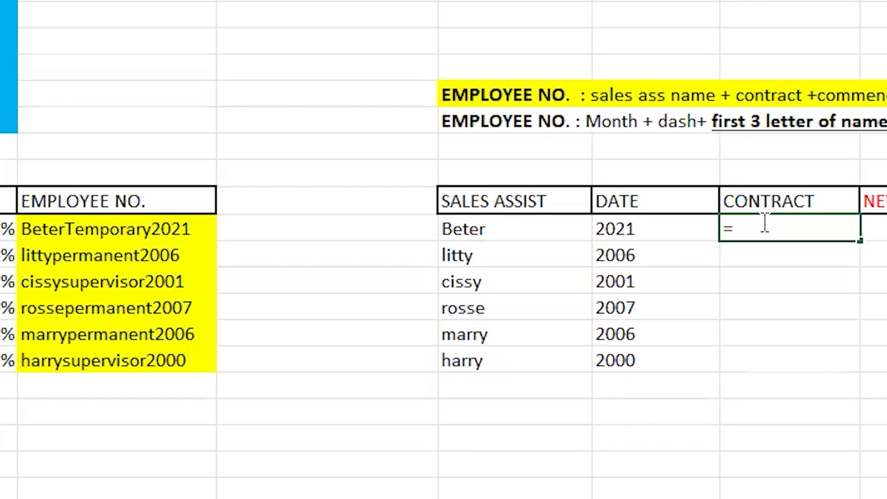
text(mid)
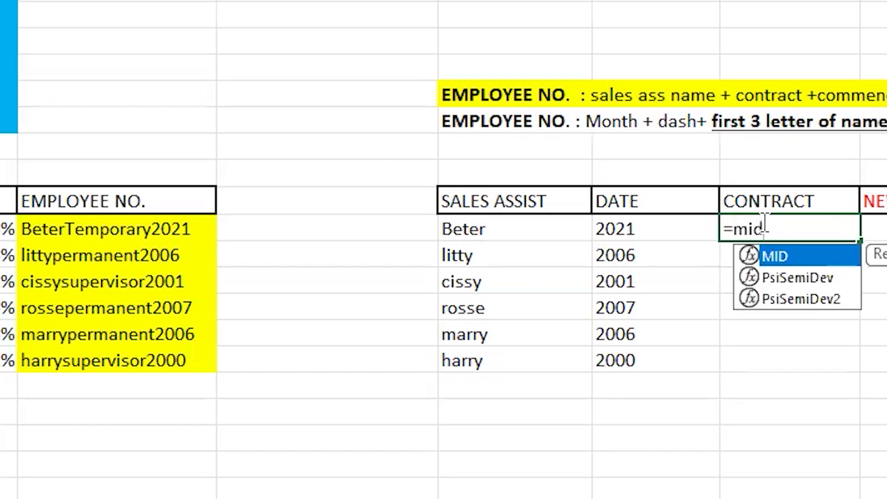
text(()
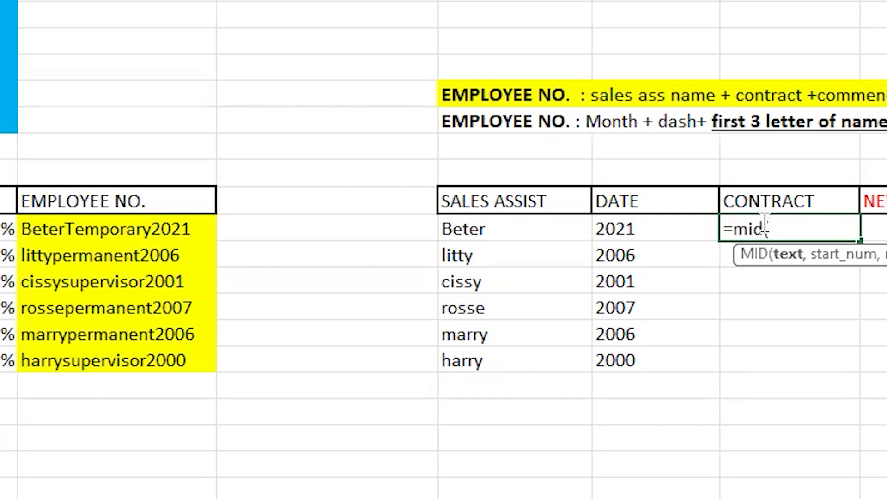
click(159, 229)
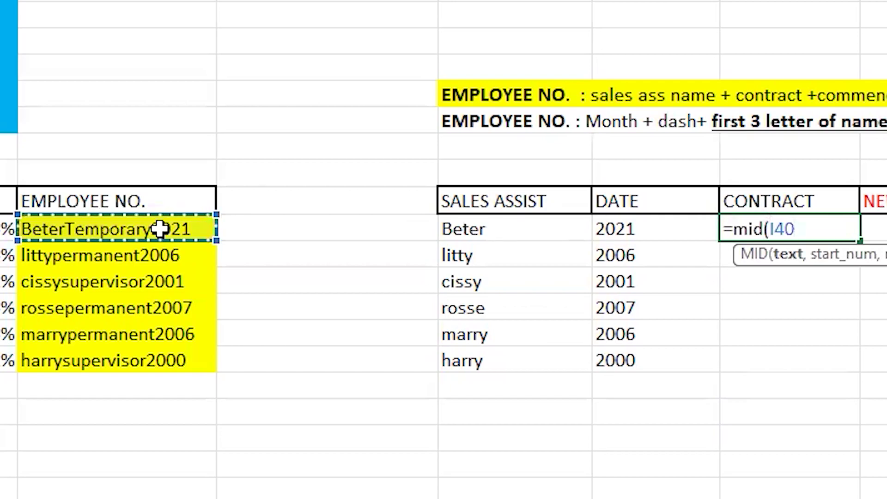
text(,6)
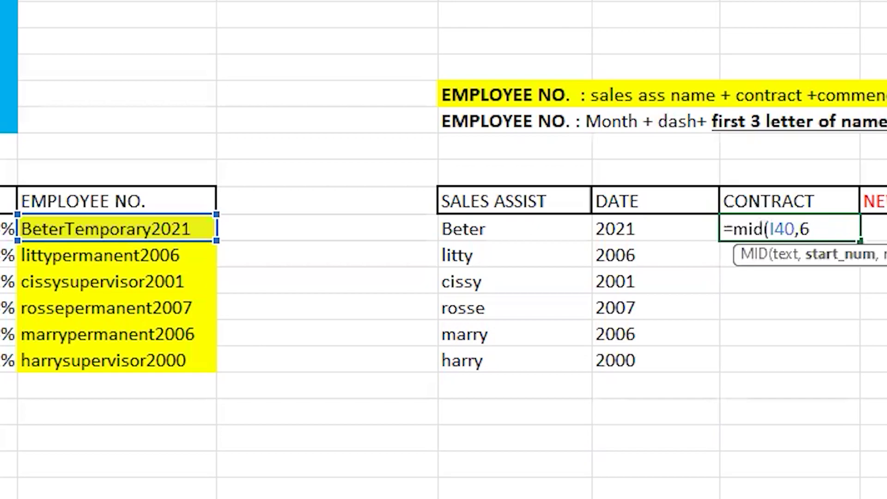
text(,)
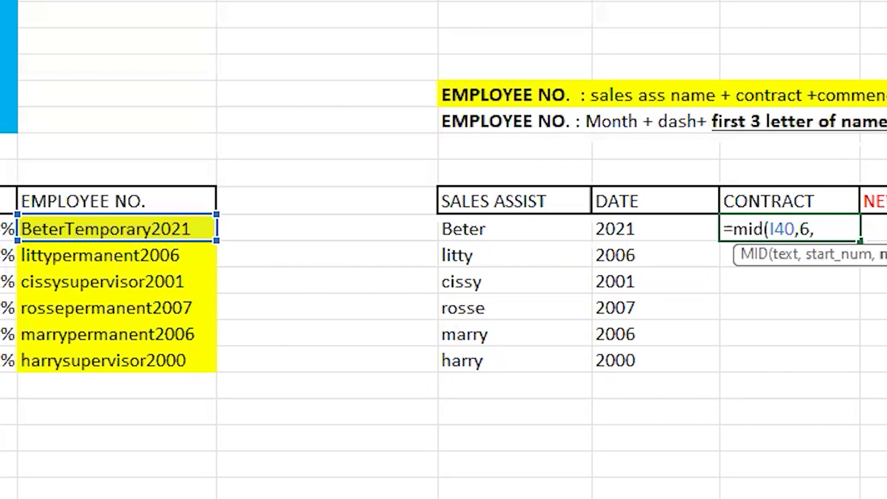
text(9))
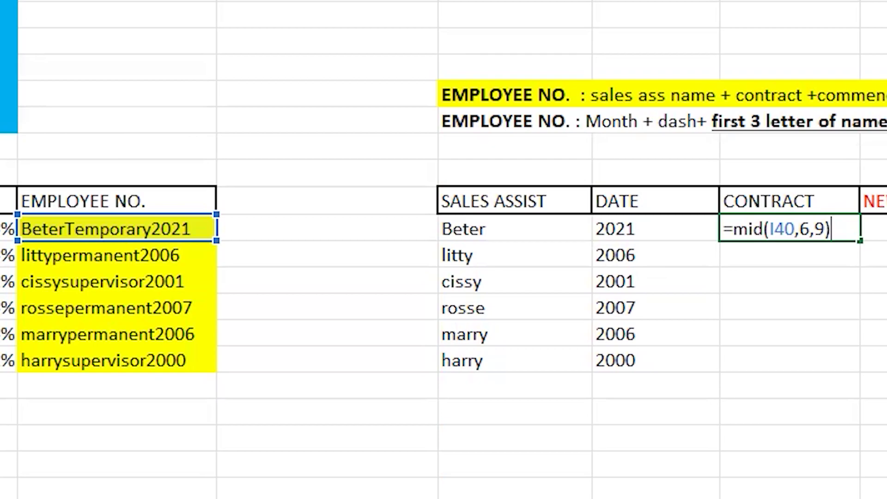
key(Return)
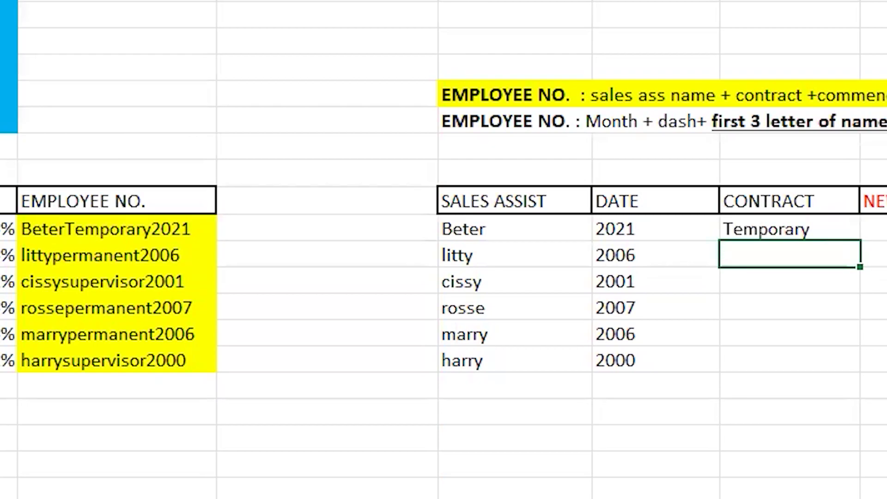
Step: Fill the MID formula from M40 down through M45
drag(840, 240, 859, 239)
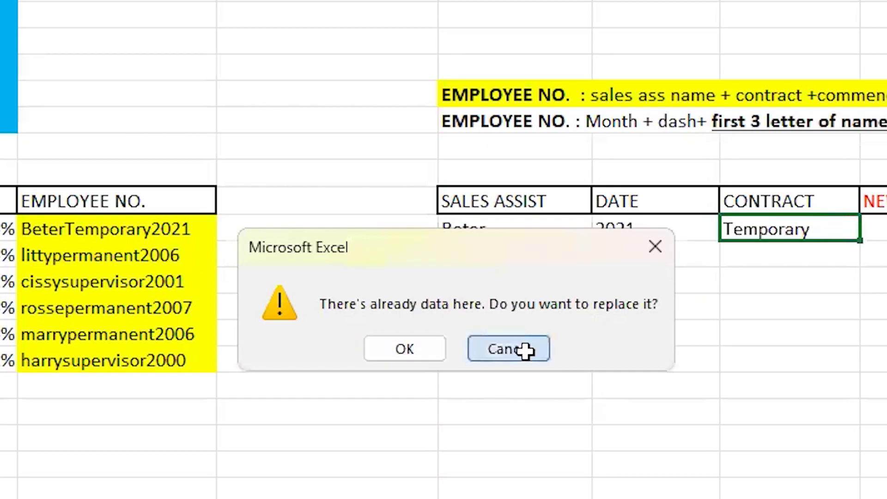
click(526, 349)
click(824, 227)
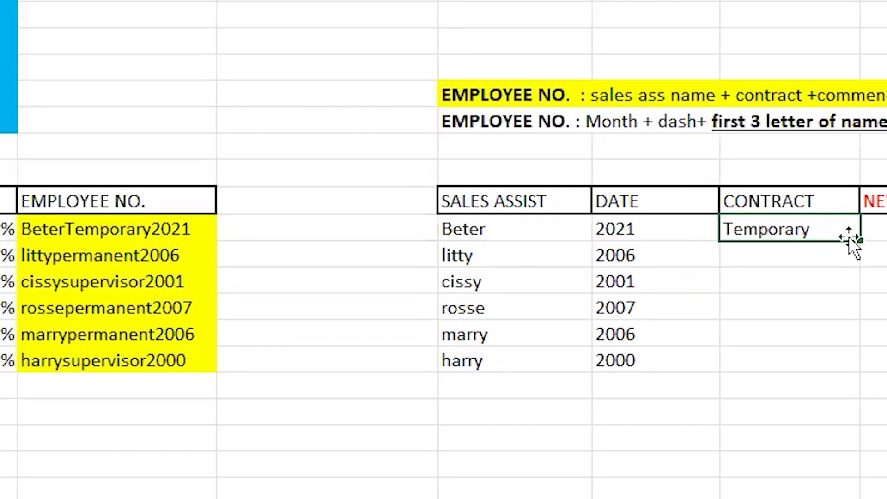
drag(860, 241, 839, 339)
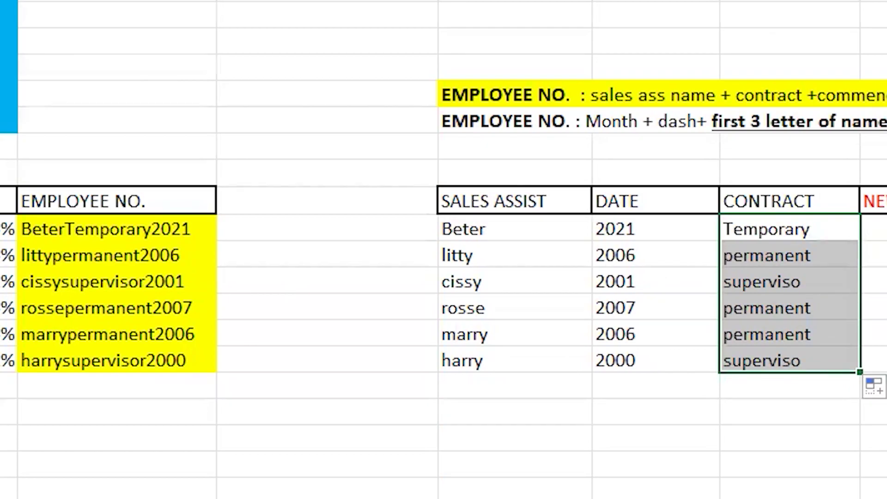
click(877, 488)
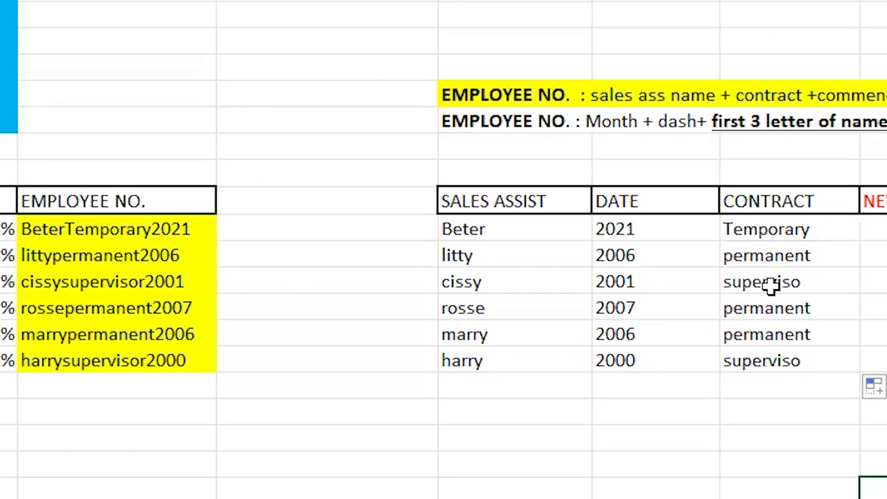
click(787, 280)
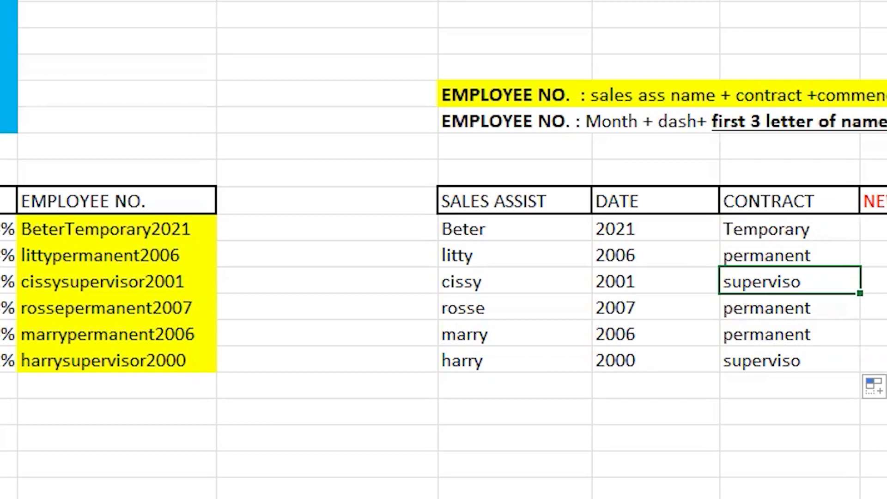
click(886, 201)
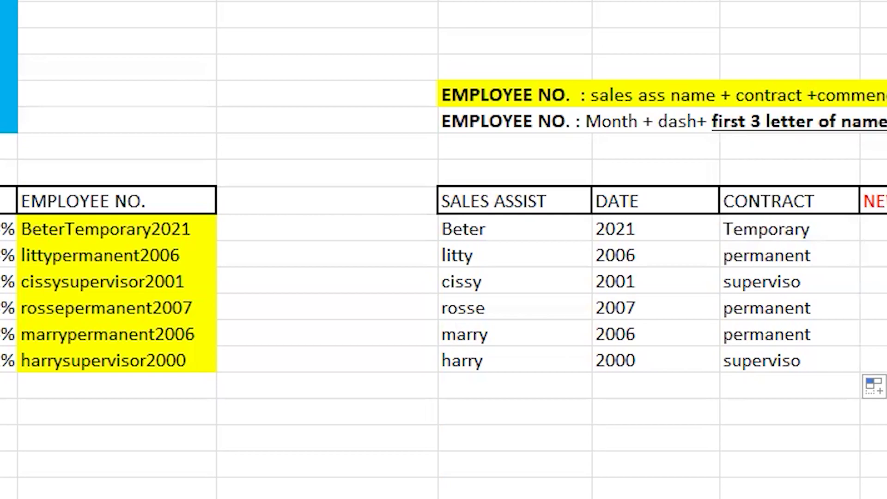
Step: Shade the second EMPLOYEE NO. rule row and the NEW EMP NO. cells N40 to N45 orange
click(500, 236)
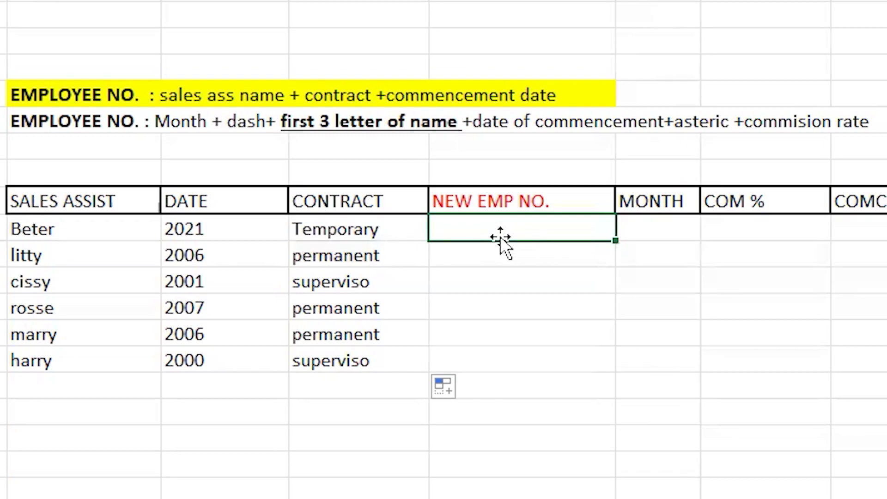
drag(1, 2, 882, 121)
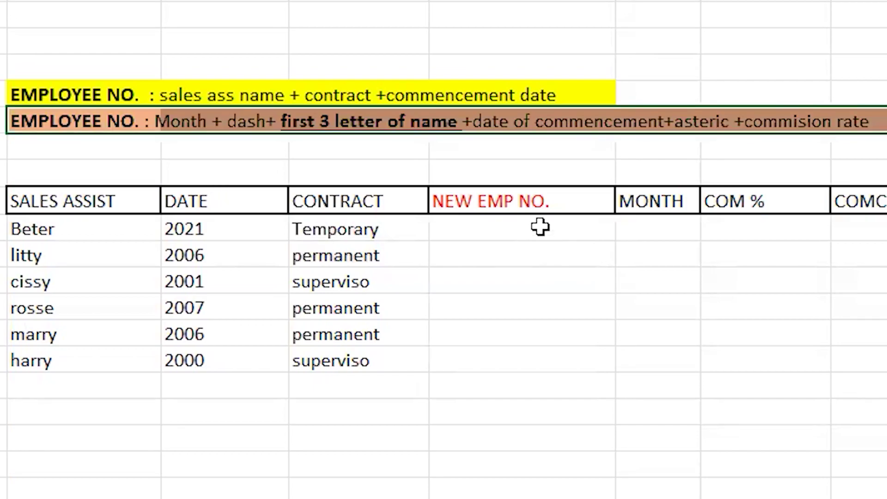
drag(541, 228, 560, 363)
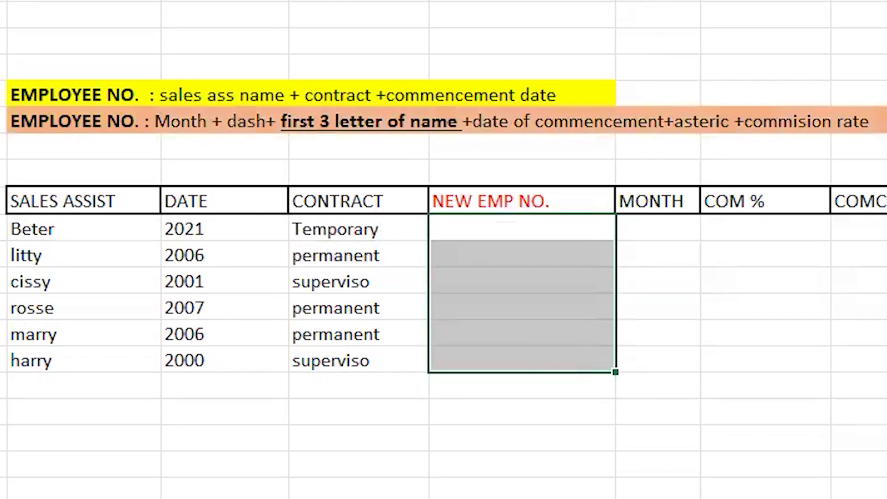
click(308, 434)
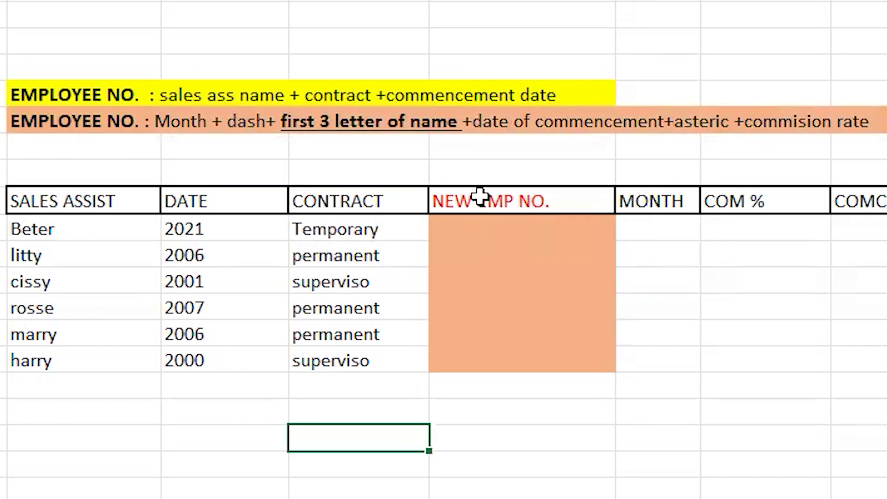
Step: Begin the NEW EMP NO. formula in N40 with =D40&"-"&LEFT(E40,3) to join month, dash and the name's first three letters
click(476, 233)
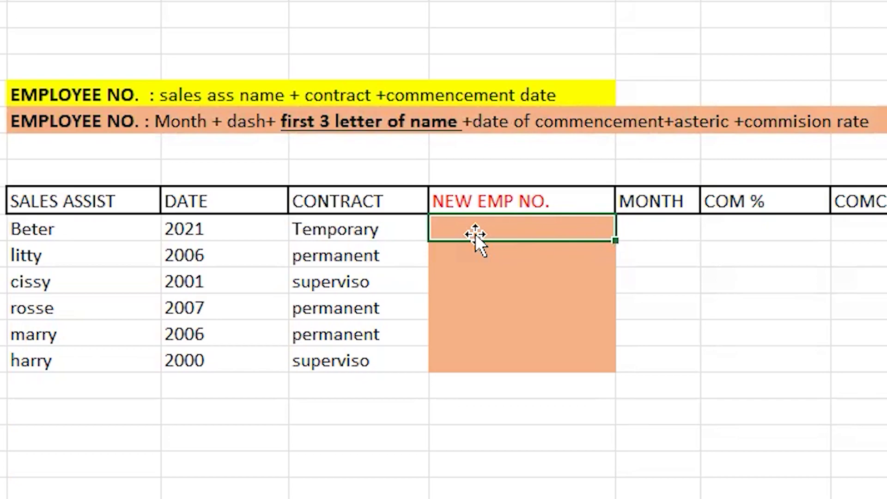
text(=)
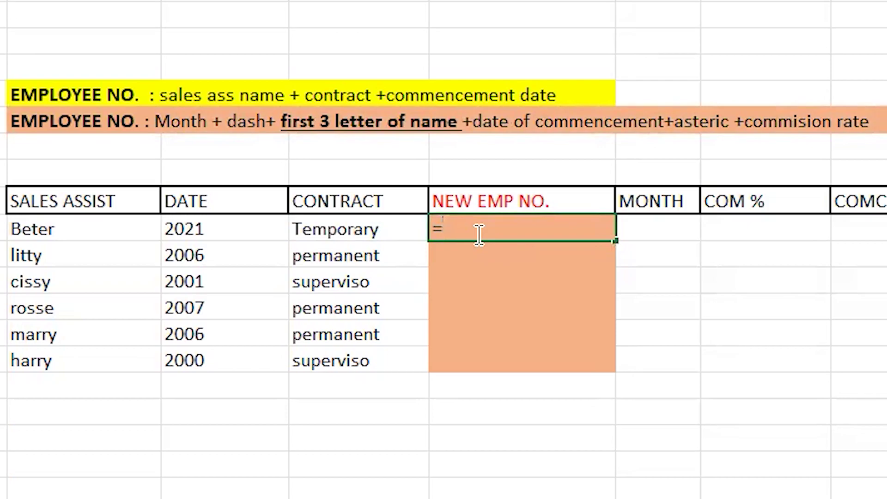
text(D40)
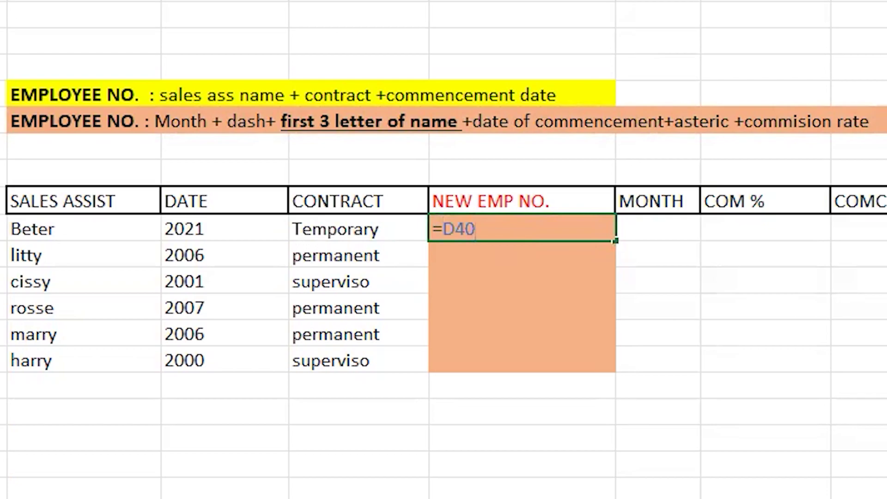
text(&)
text("-")
text(&)
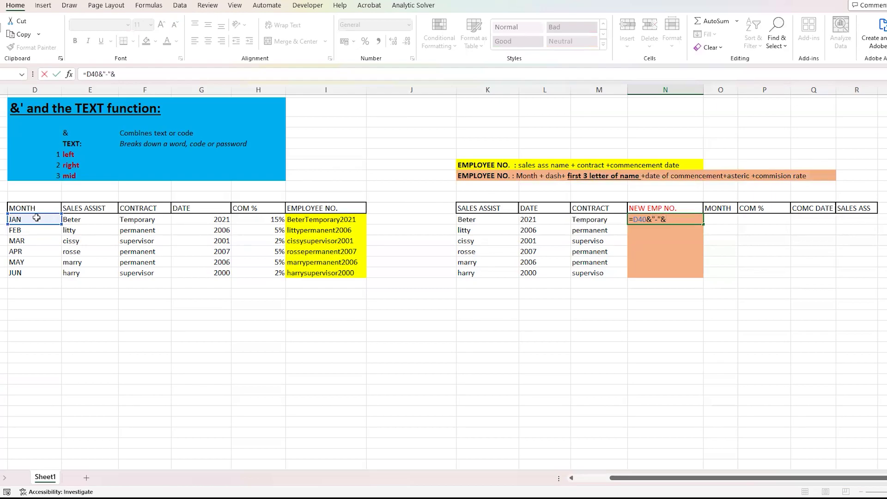
text(left)
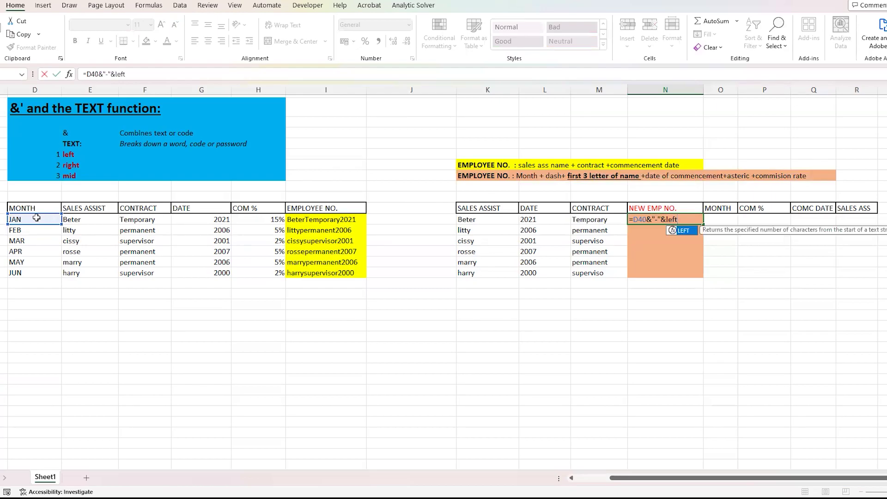
text(()
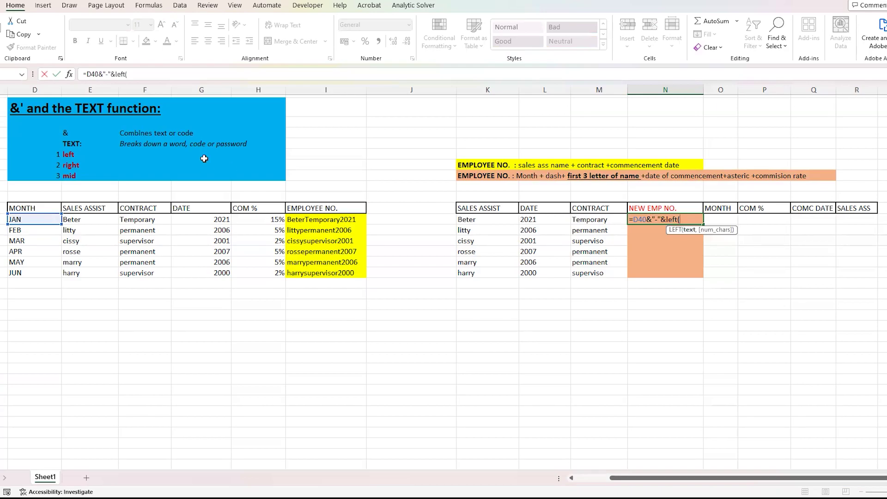
click(109, 220)
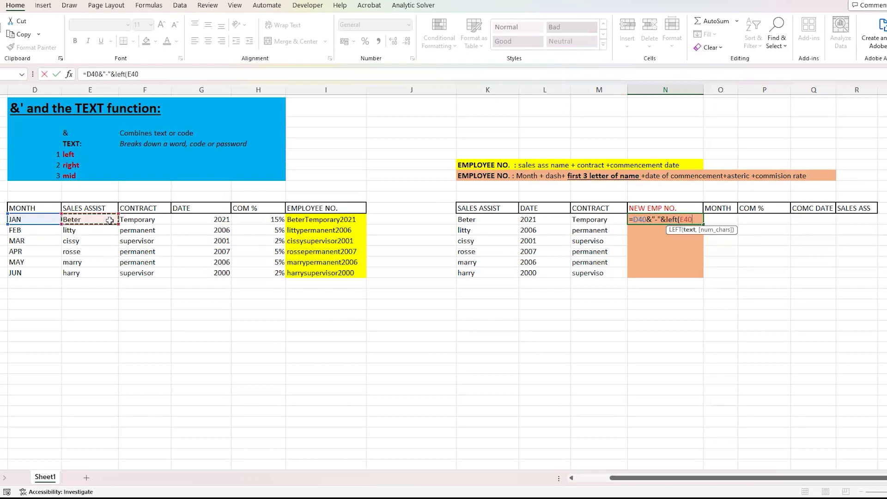
text(,3))
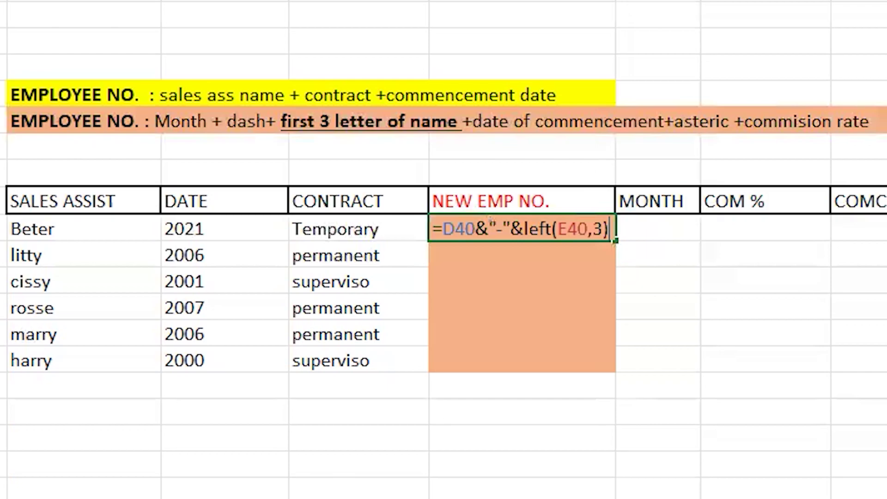
Step: Complete the N40 formula by appending &G40&"*"&H40 for the commencement date, asterisk and commission rate
text(&)
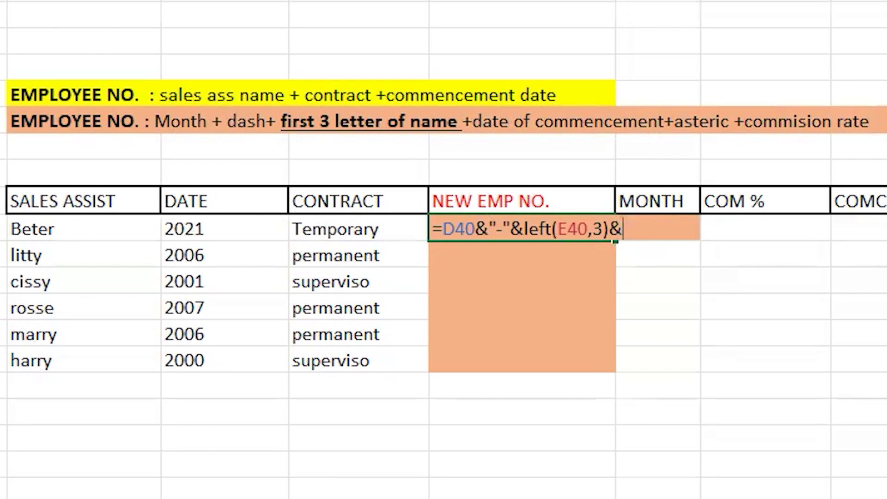
text(G40)
text(&)
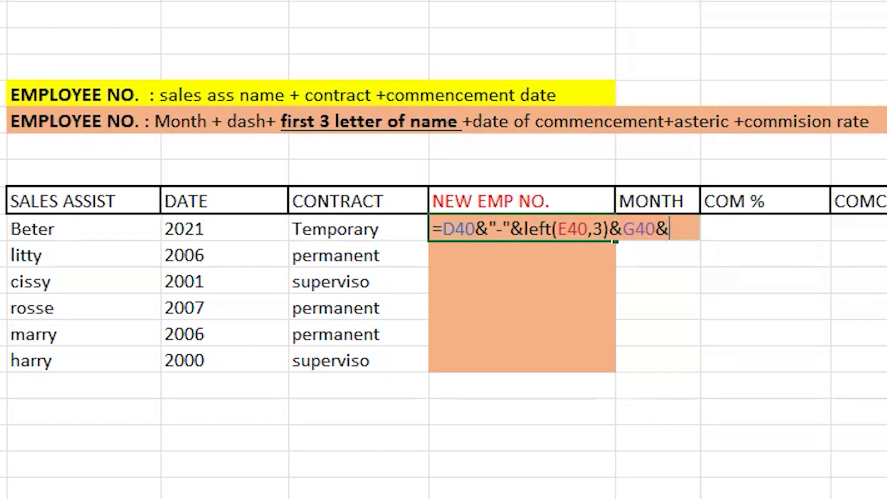
text("*")
text(&)
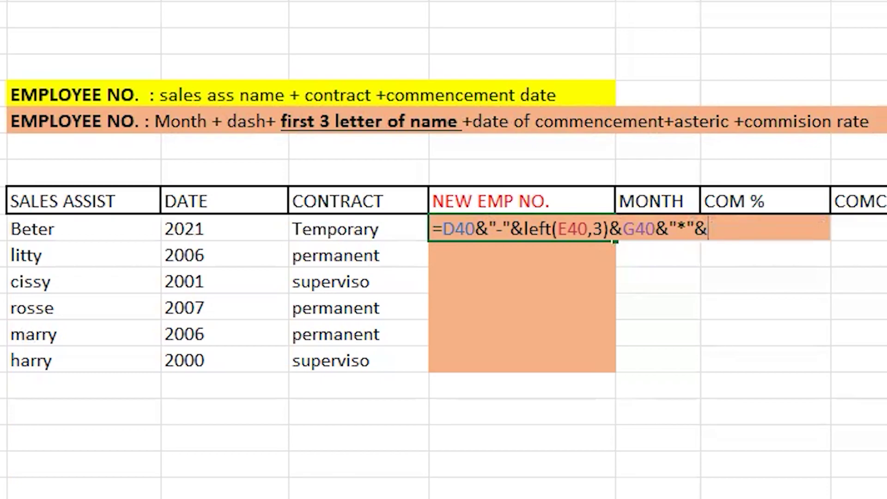
text(H40)
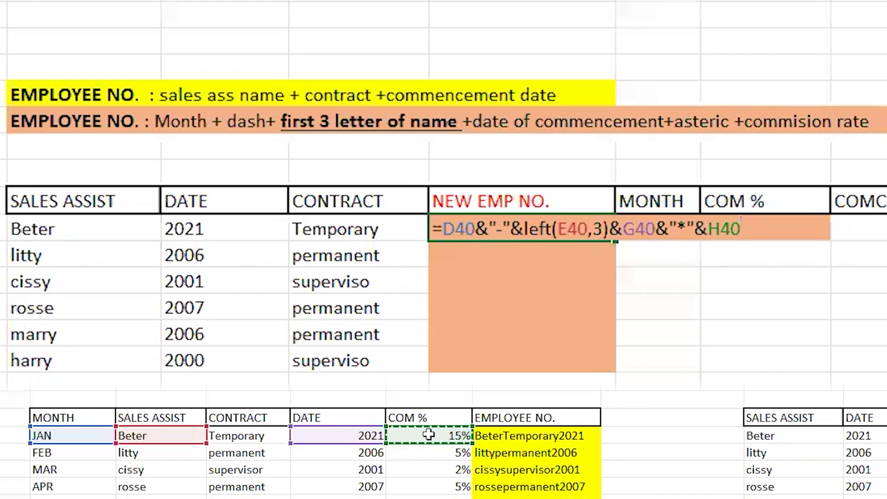
key(Return)
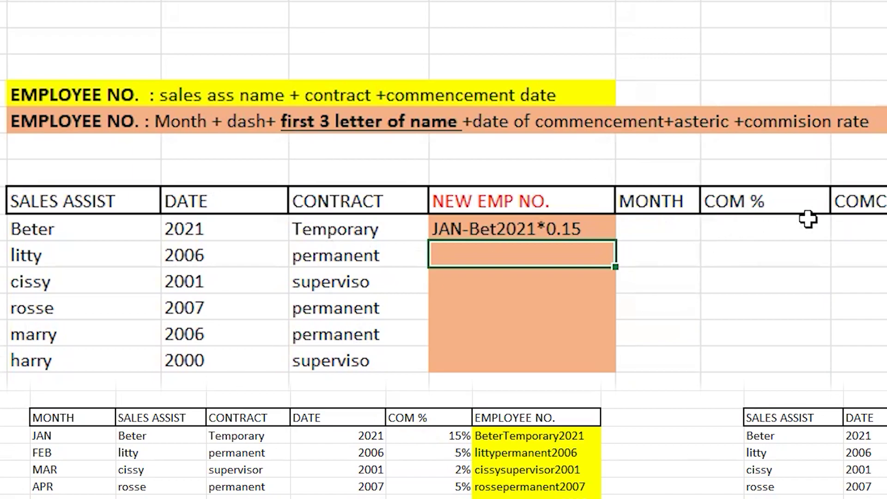
Step: Fill the NEW EMP NO. formula from N40 down through N45
click(600, 229)
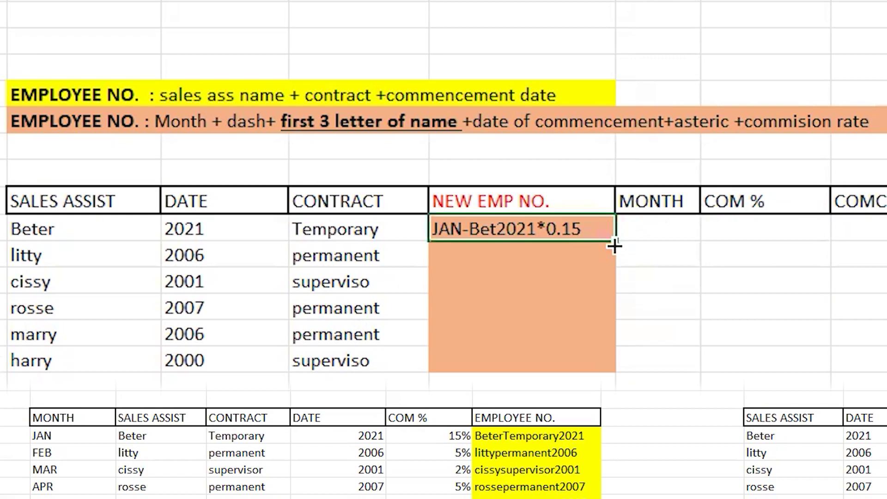
drag(615, 240, 602, 375)
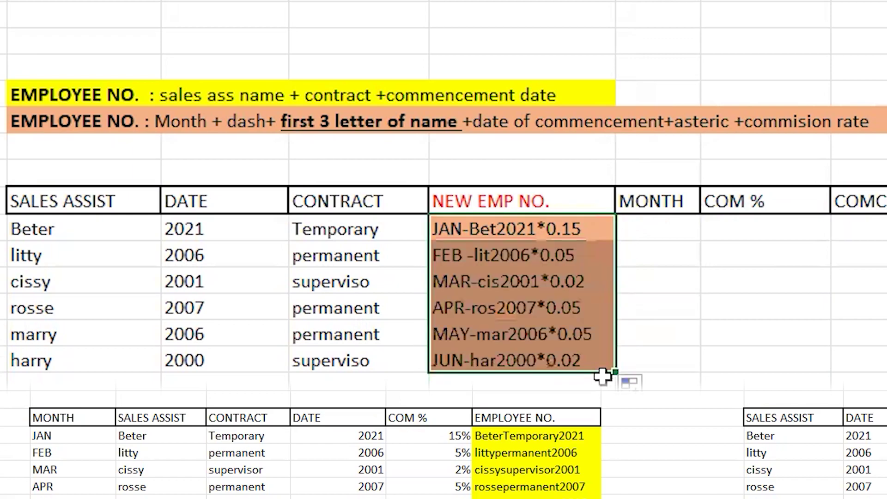
click(679, 362)
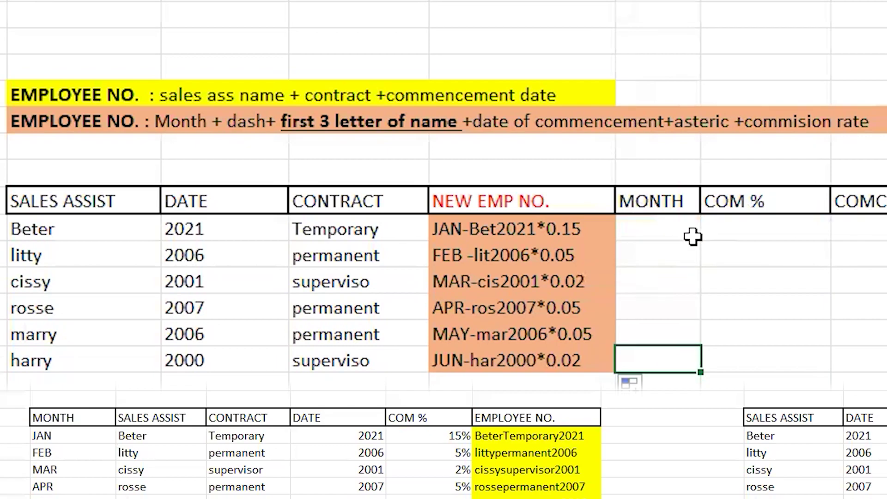
Step: Enter =LEFT(N40,3) in the first MONTH cell beside NEW EMP NO. and fill it down through row 45
click(660, 232)
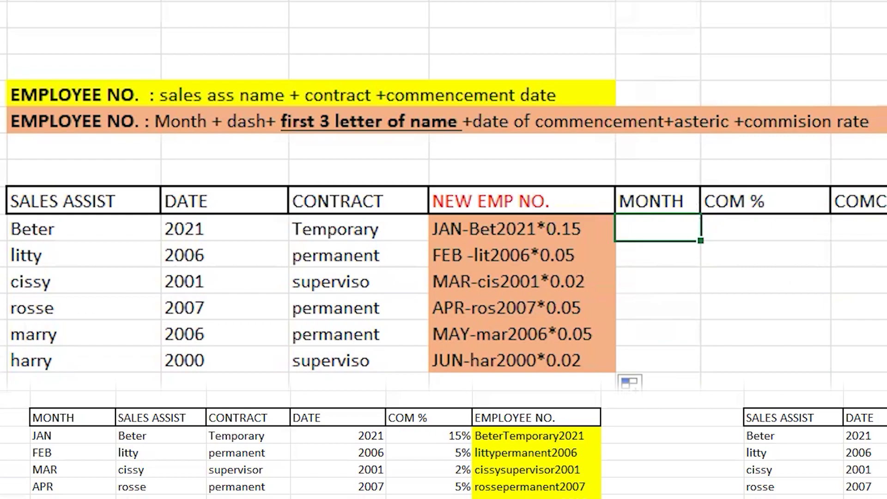
click(837, 373)
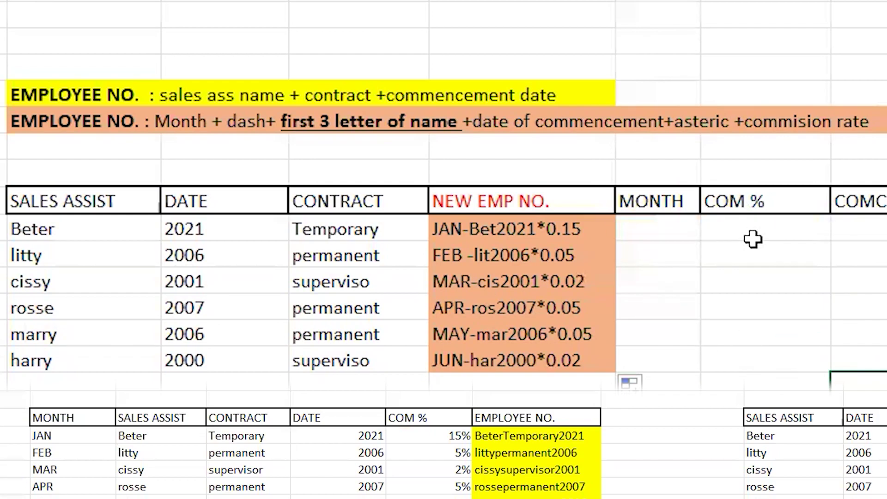
click(666, 234)
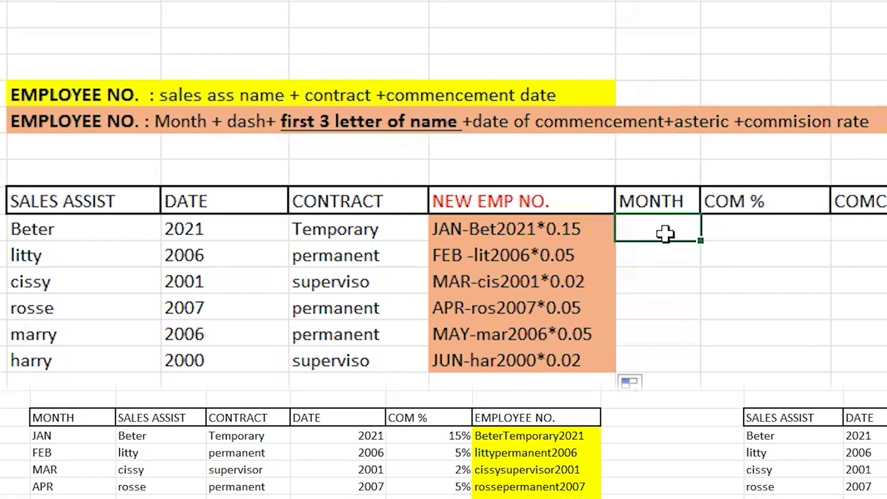
double_click(665, 234)
text(=left)
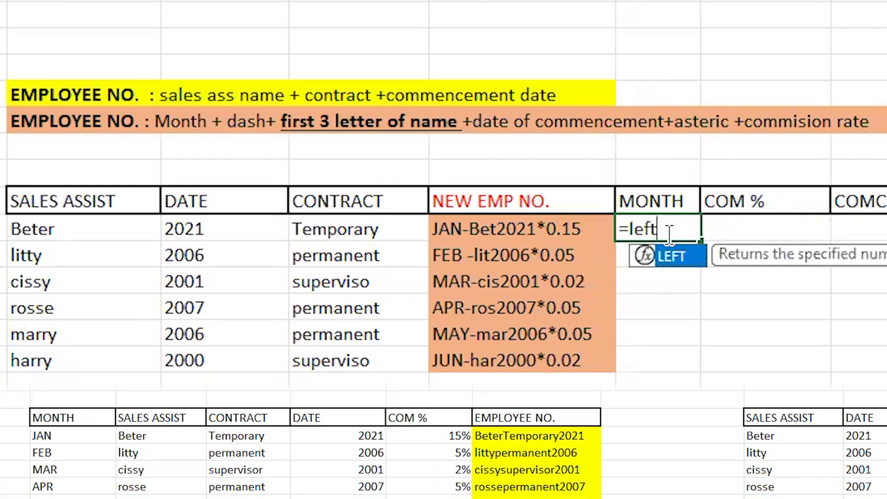
text(()
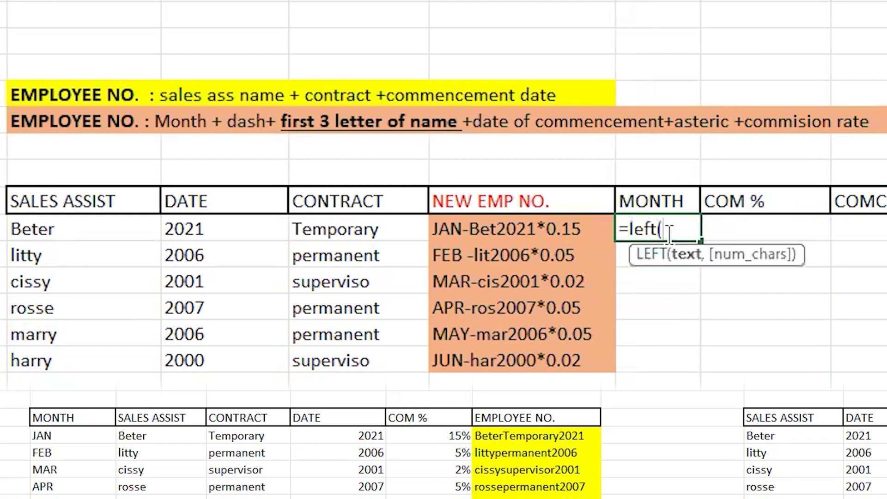
click(537, 234)
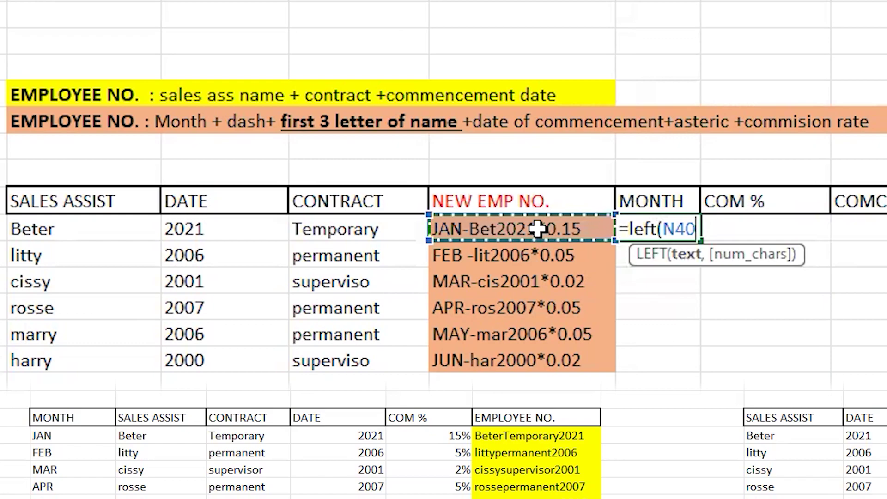
text(,)
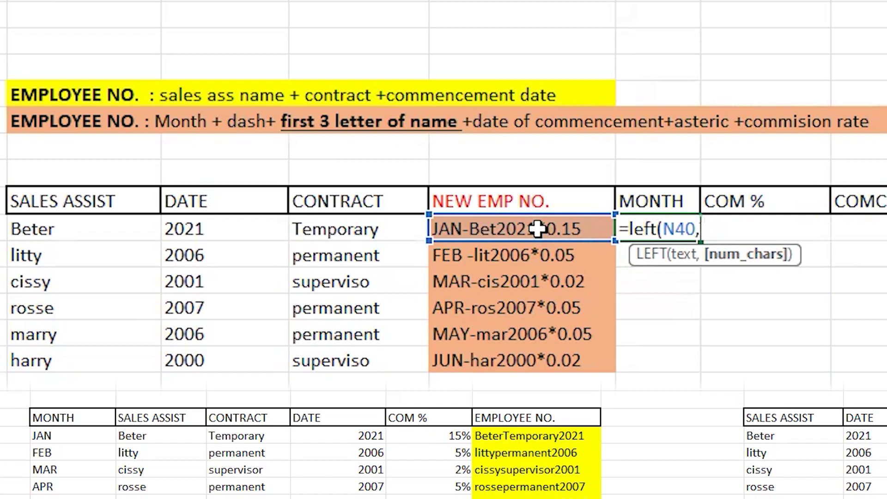
text(3))
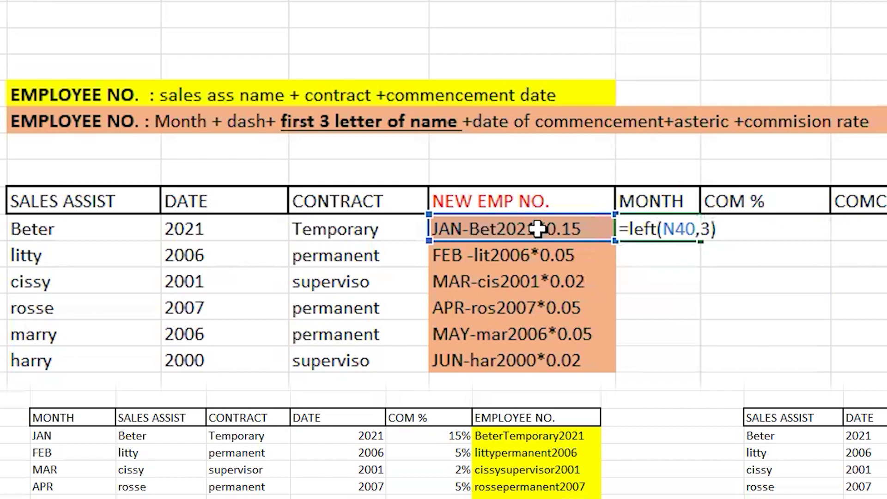
key(Return)
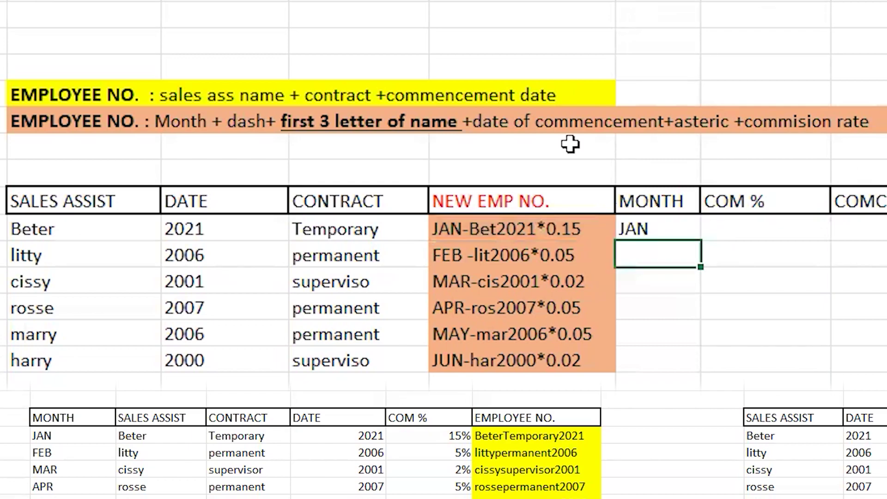
click(627, 229)
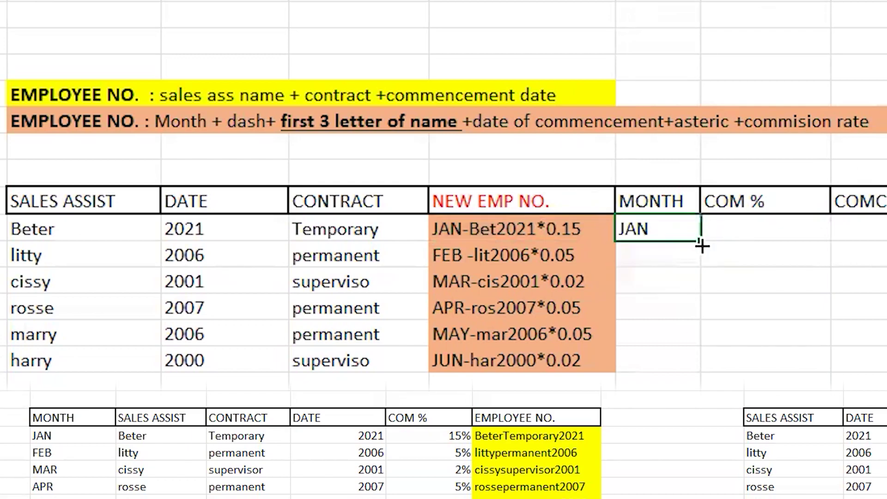
drag(702, 245, 676, 364)
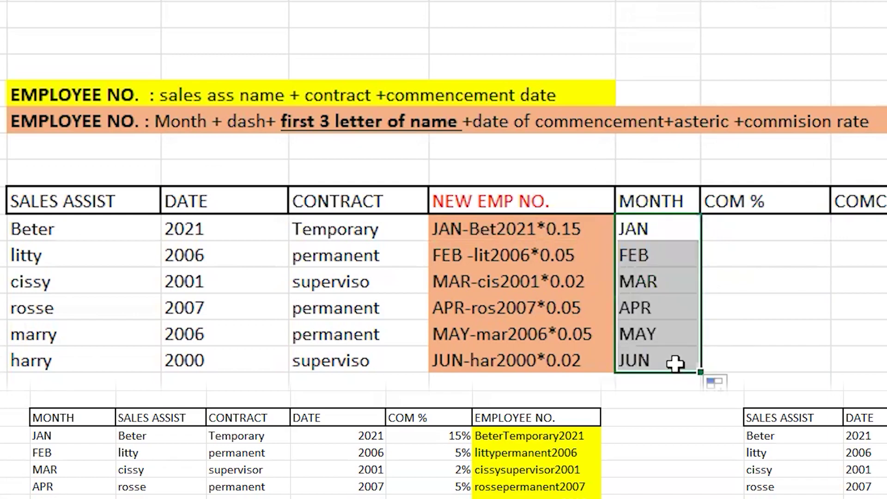
Step: Enter =RIGHT(N40,4) in the first COM % cell and fill it down through row 45
click(791, 237)
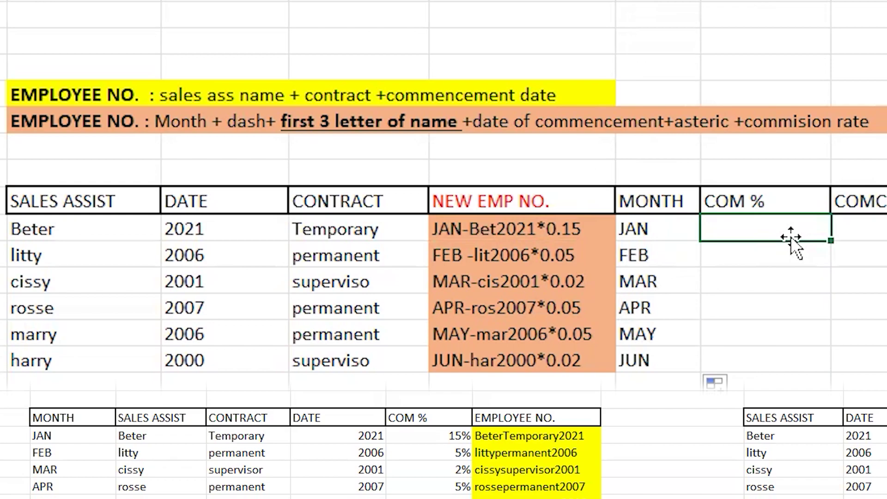
text(=right)
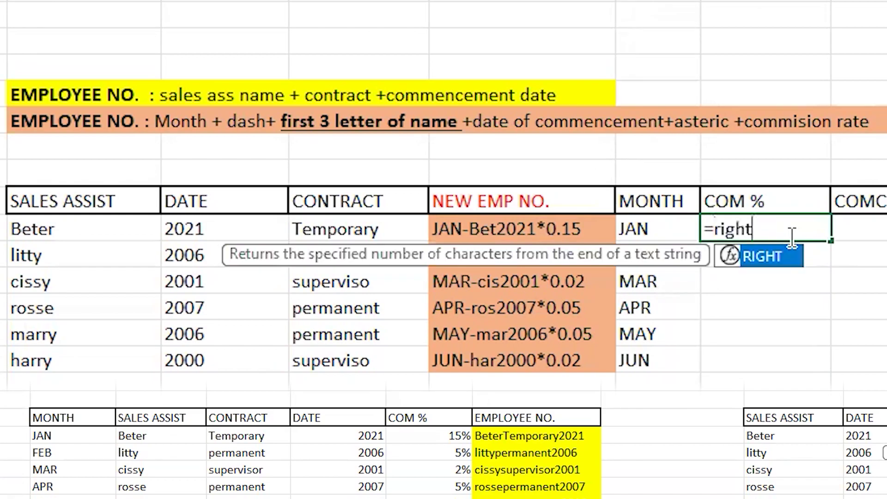
text(()
click(588, 224)
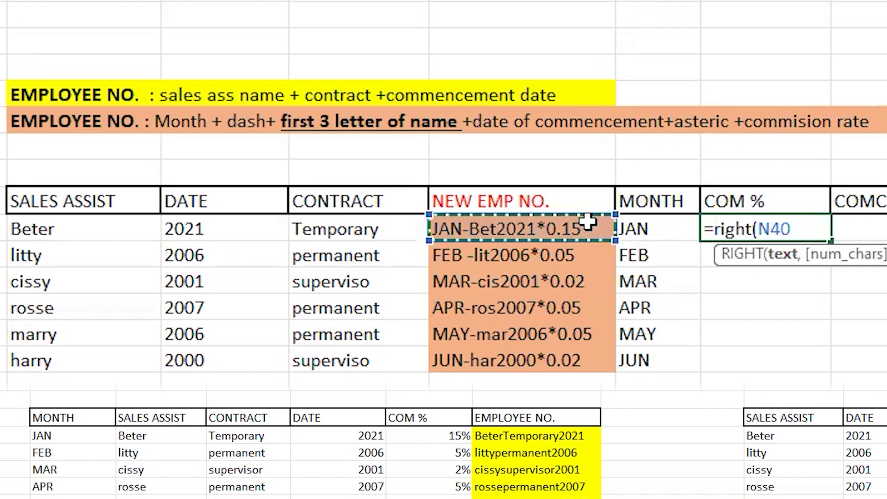
text(,)
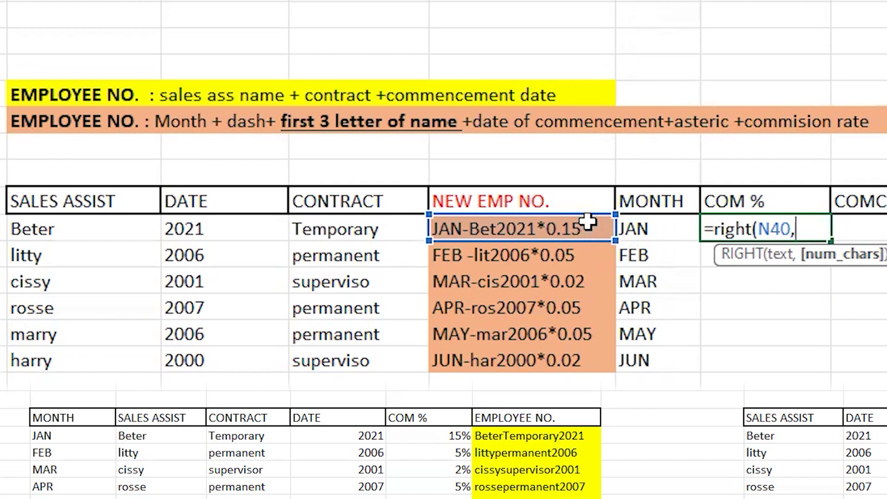
text(4))
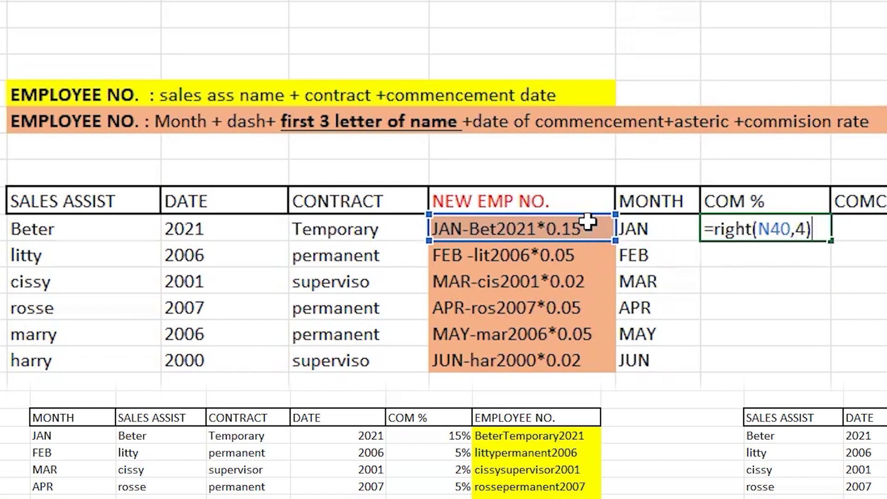
key(Return)
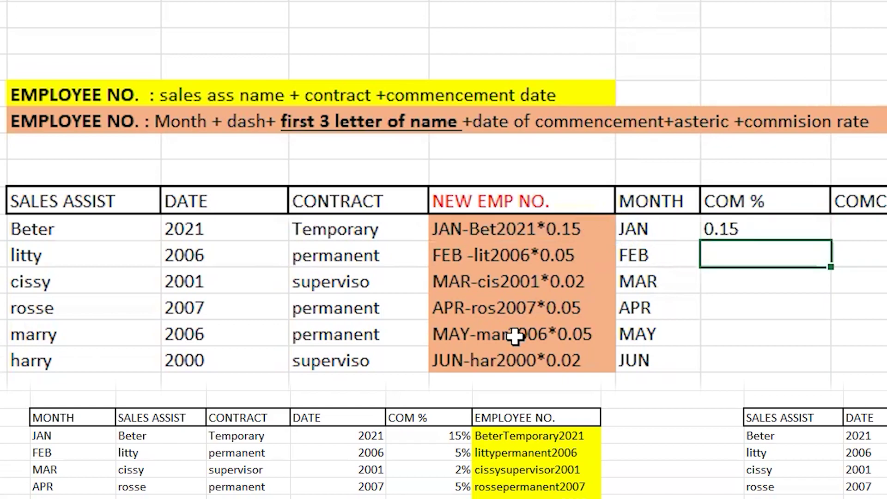
click(738, 229)
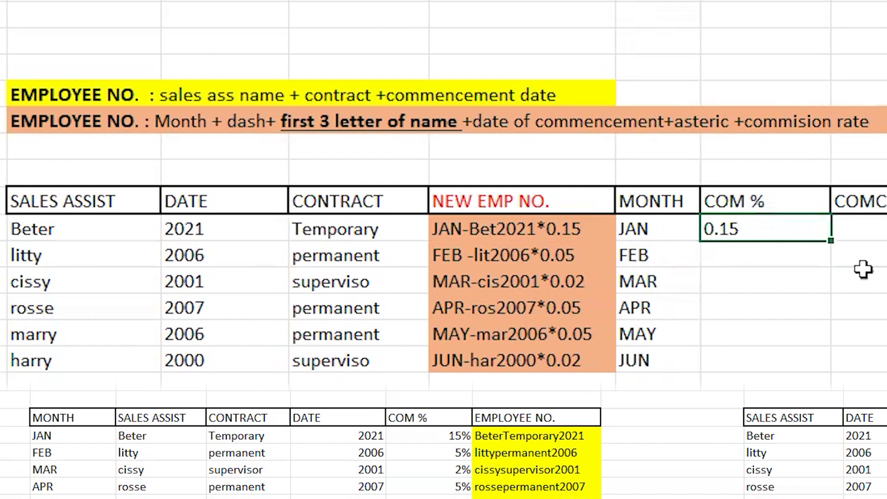
drag(832, 240, 785, 370)
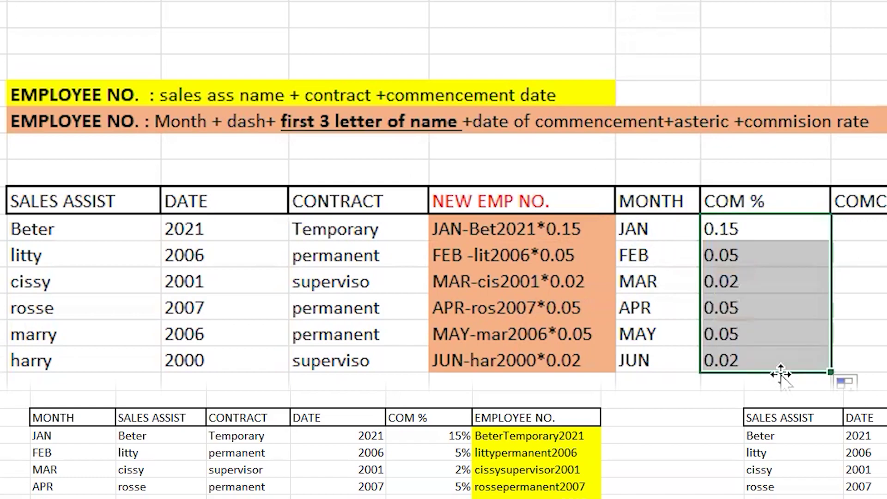
Step: Enter =MID(N40,8,4) in the first COMC DATE cell and fill it down through row 44
click(884, 231)
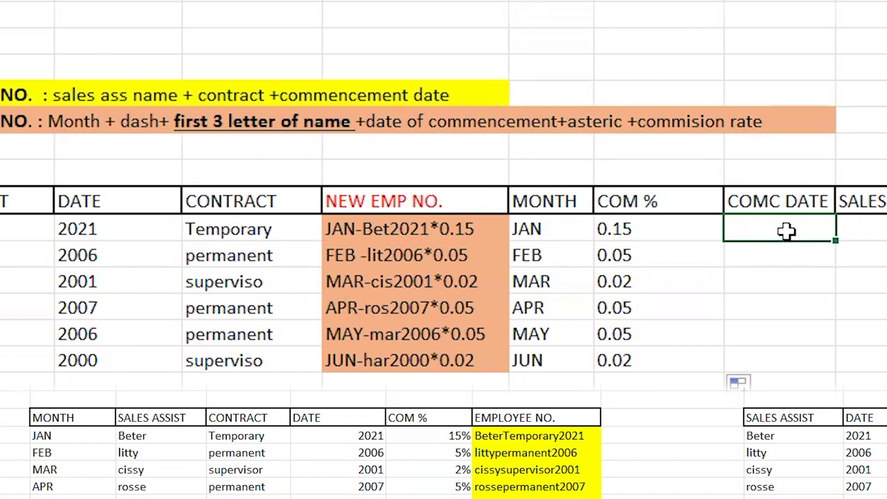
text(=)
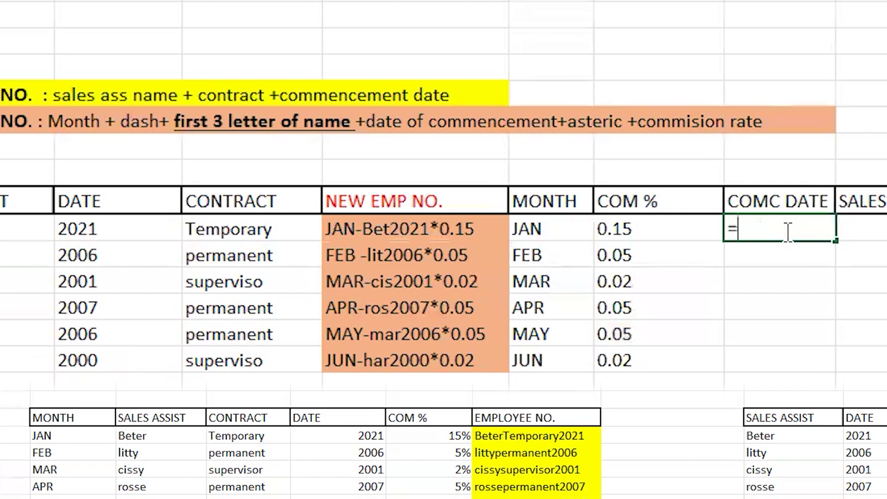
text(mid()
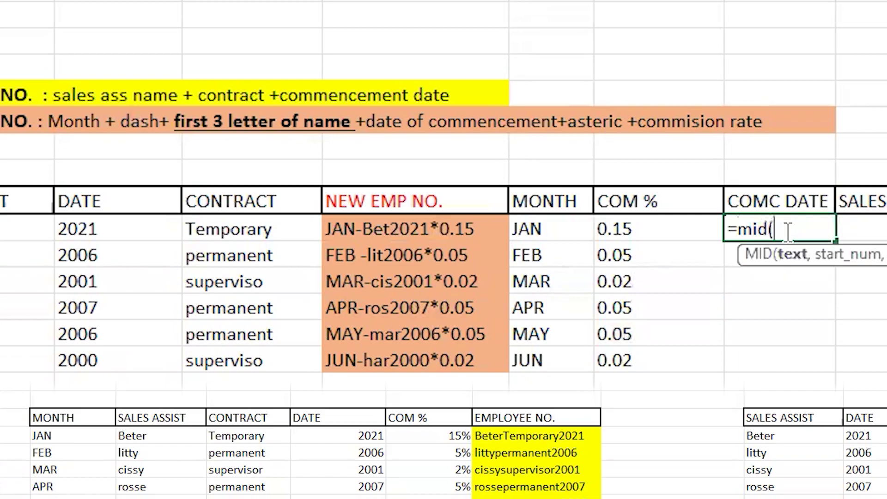
click(453, 224)
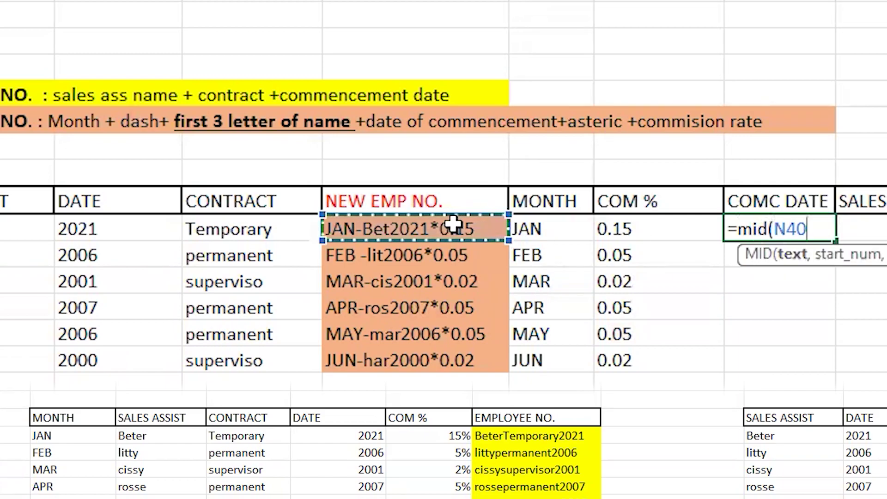
text(,)
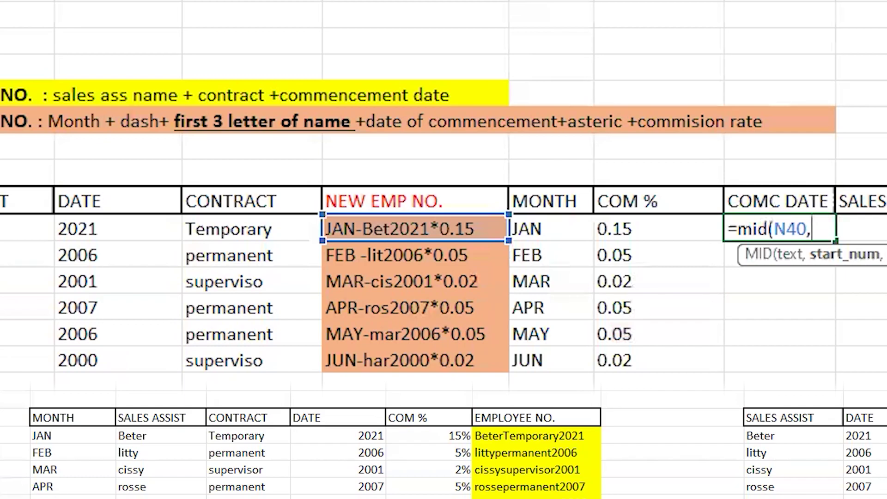
text(8)
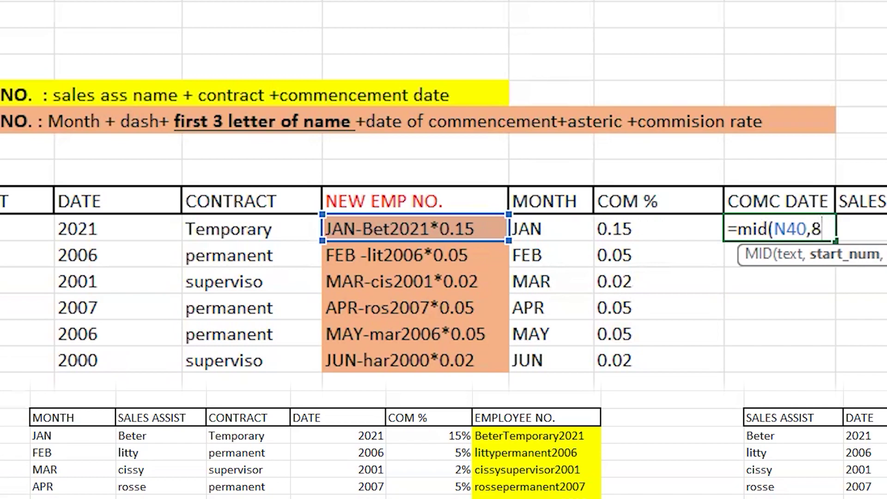
text(,)
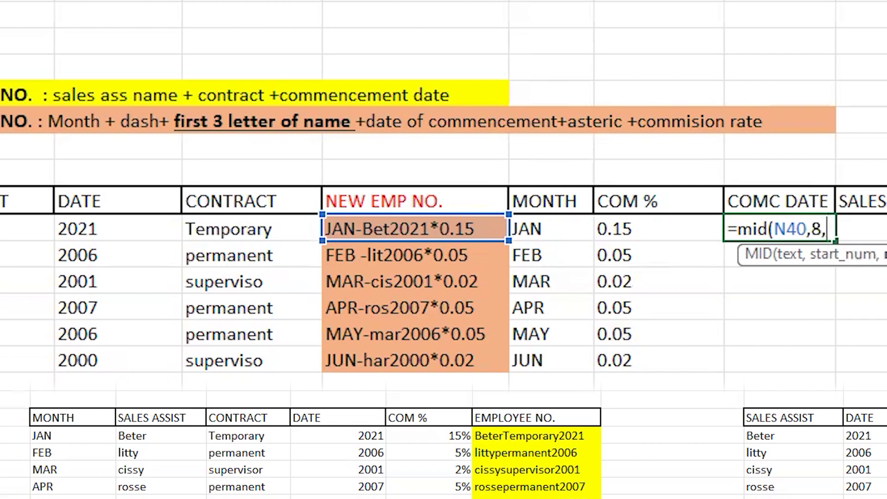
text(4))
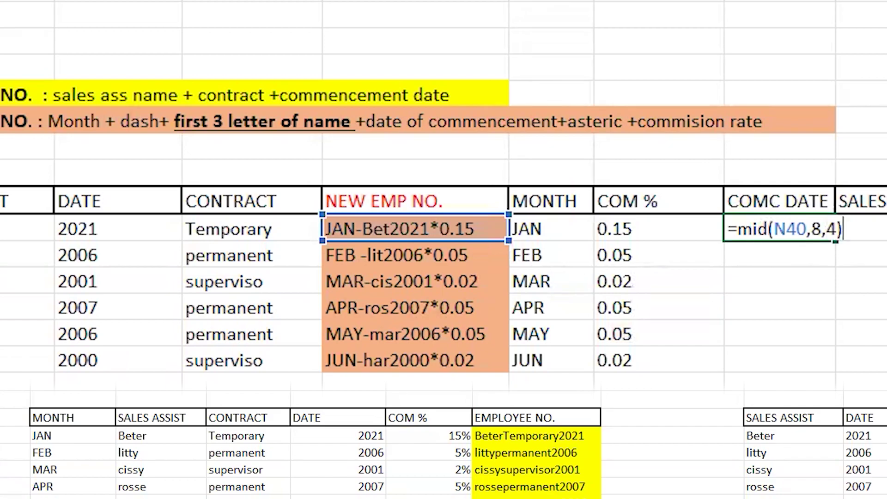
key(Return)
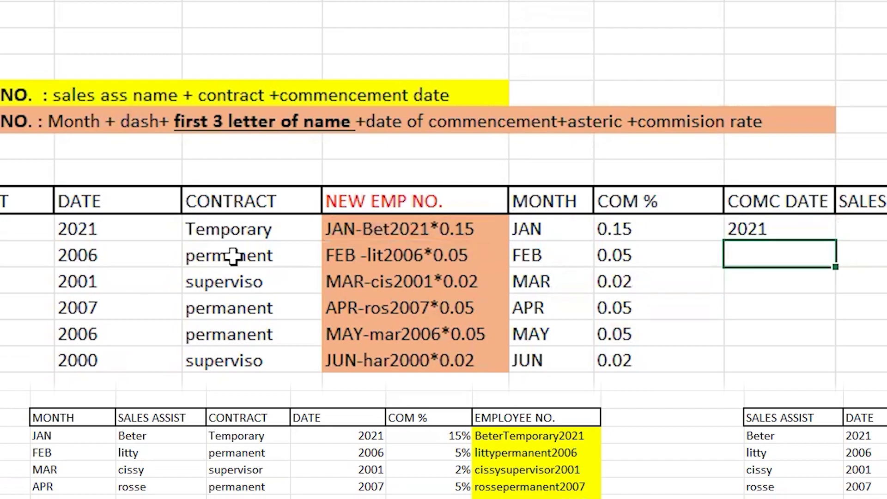
click(767, 229)
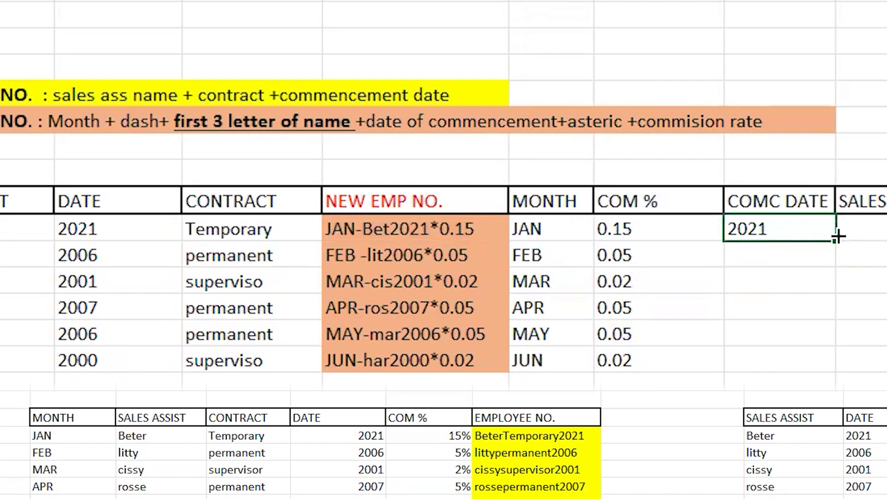
drag(836, 240, 835, 368)
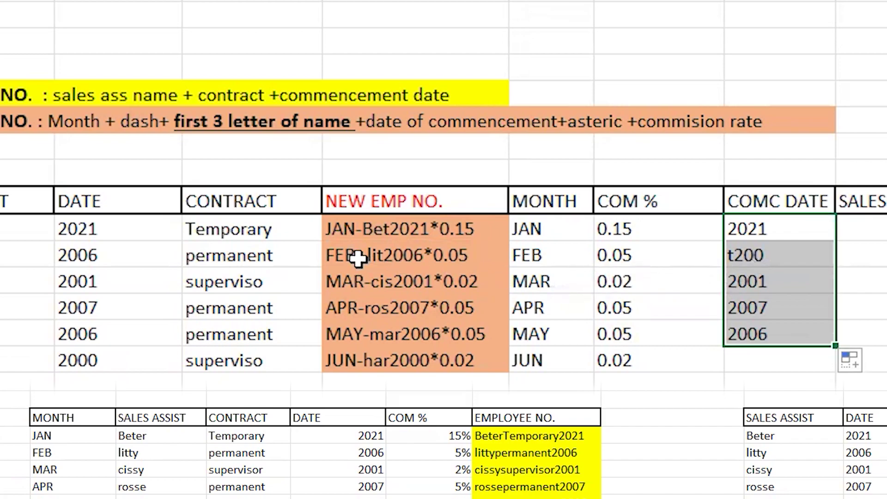
Step: Extend the COMC DATE formula from row 44 to the JUN row, row 45
click(441, 252)
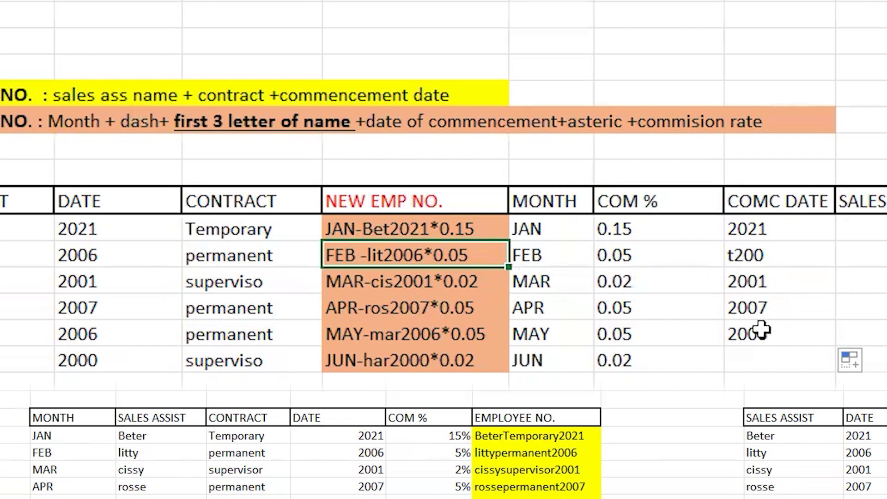
click(822, 334)
drag(836, 345, 837, 363)
Step: Change the start position to 9 in the FEB row's COMC DATE MID formula, which reads from N41
click(783, 252)
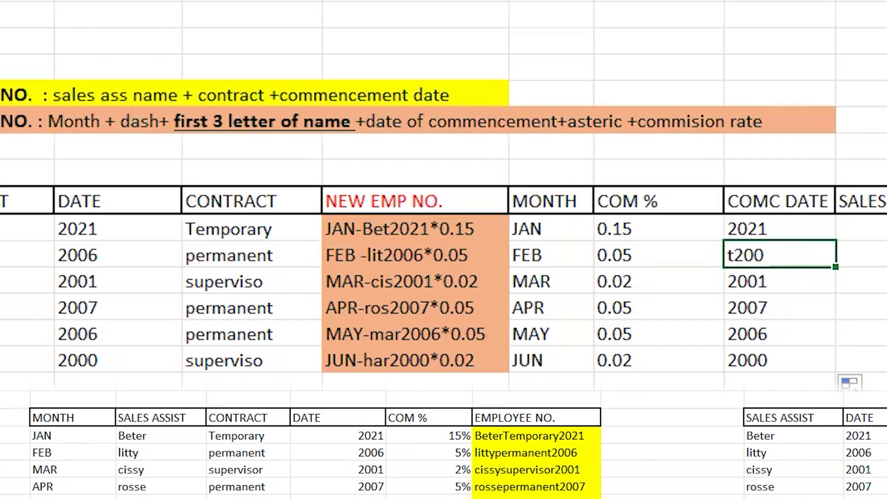
key(F2)
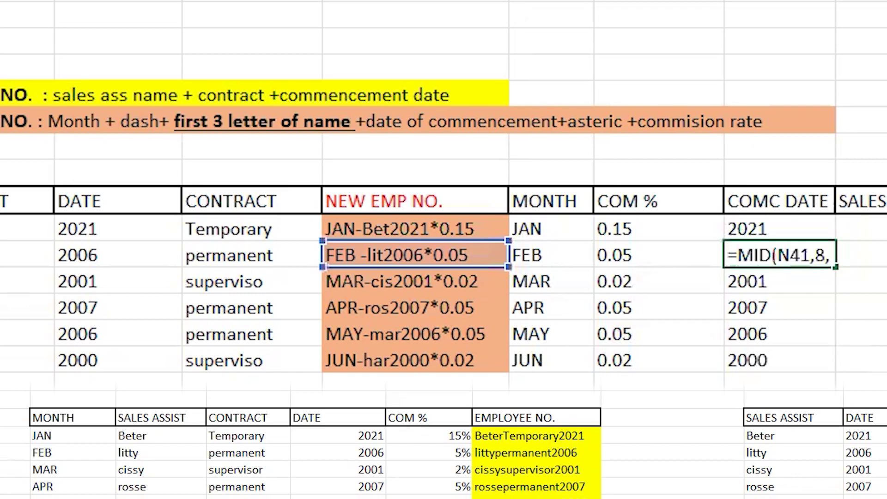
key(BackSpace)
text(9)
key(Return)
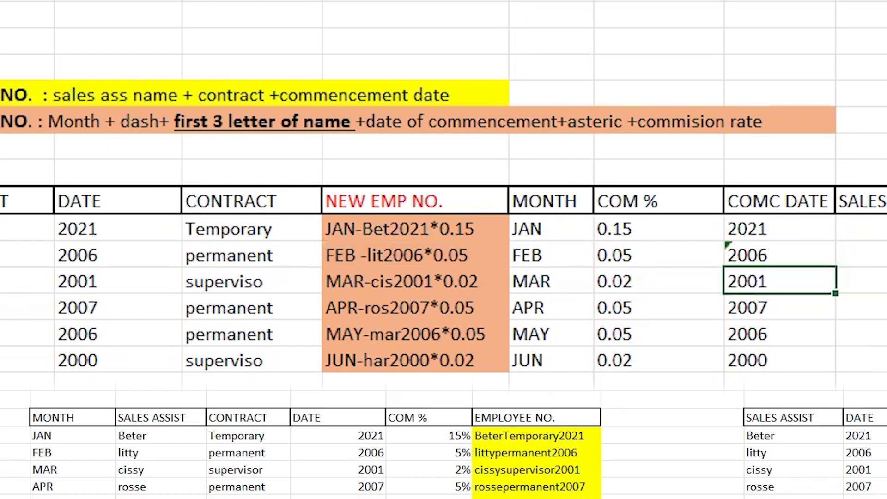
click(884, 305)
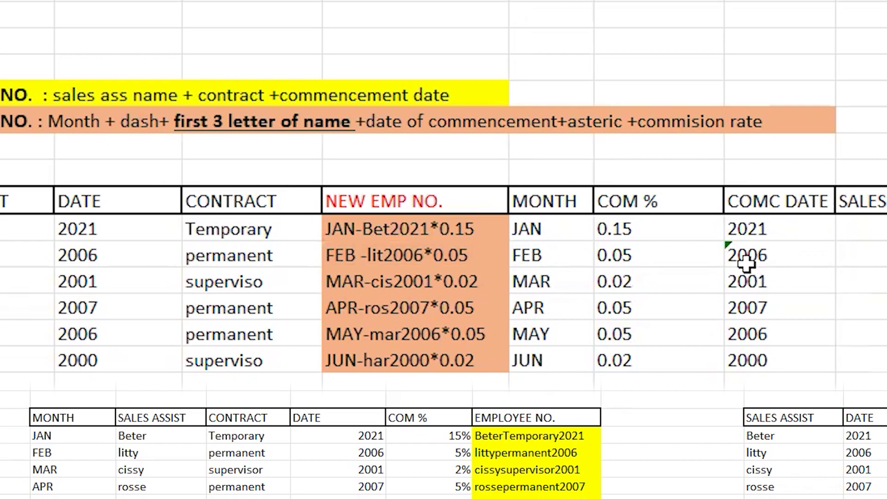
Step: Check the error indicator's explanation on the FEB row's COMC DATE cell
click(735, 252)
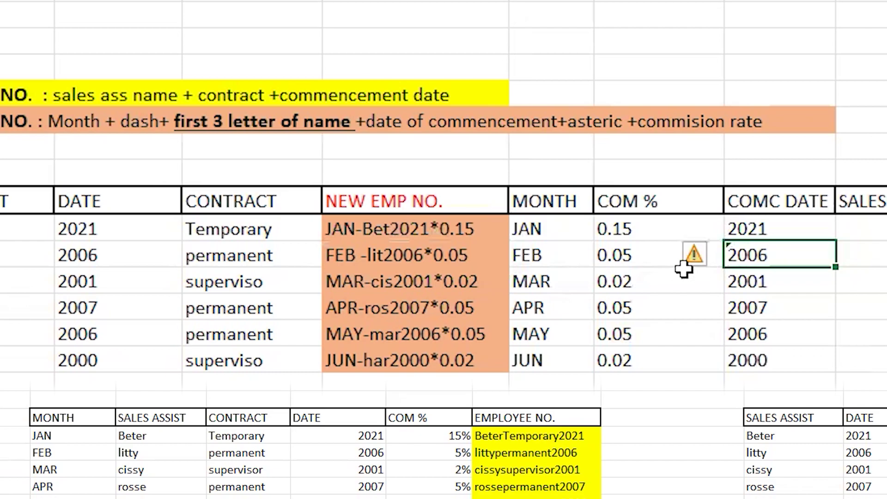
mouse_move(689, 268)
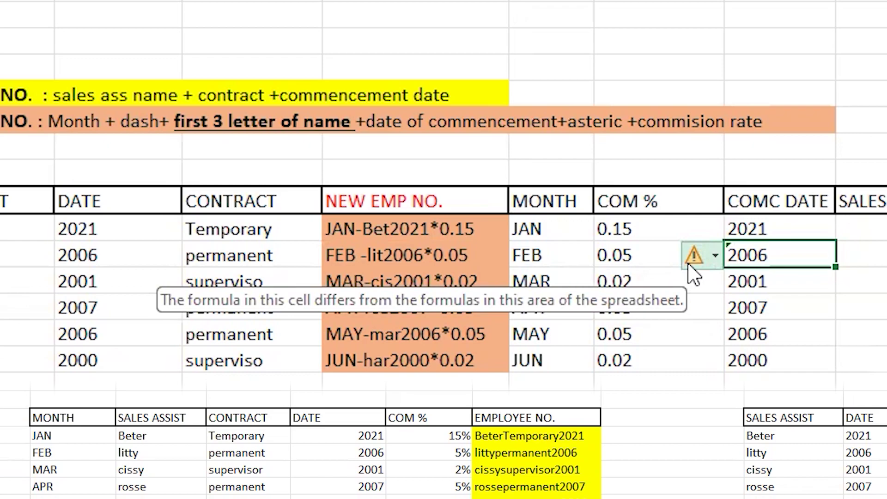
click(823, 407)
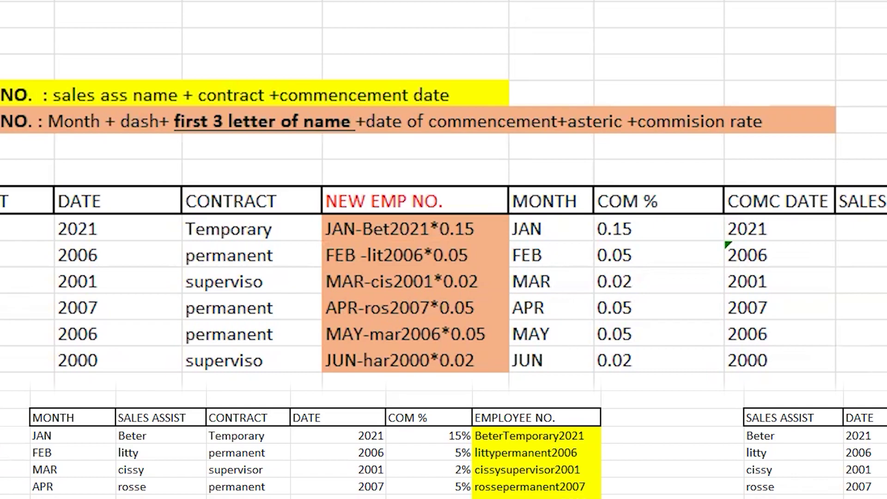
Step: Enter =MID(N40,5,3) in the first SALES ASS cell and fill it down through the JUN row, row 45
click(848, 227)
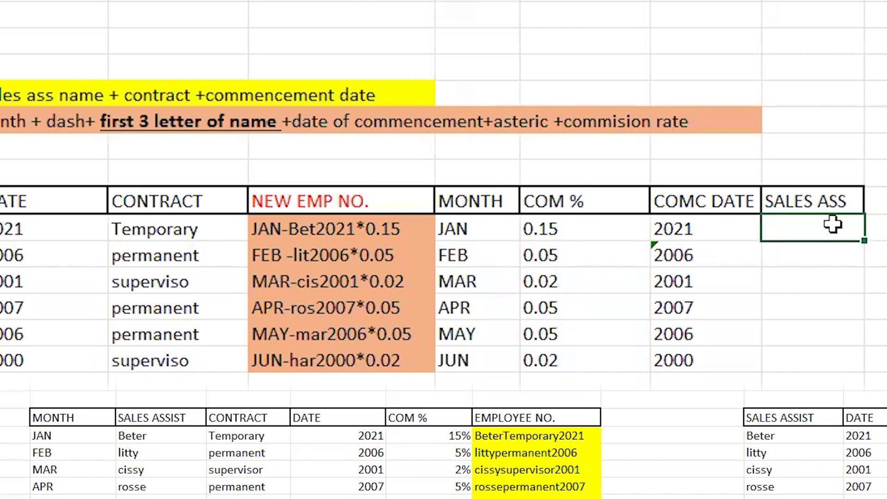
double_click(834, 224)
text(=)
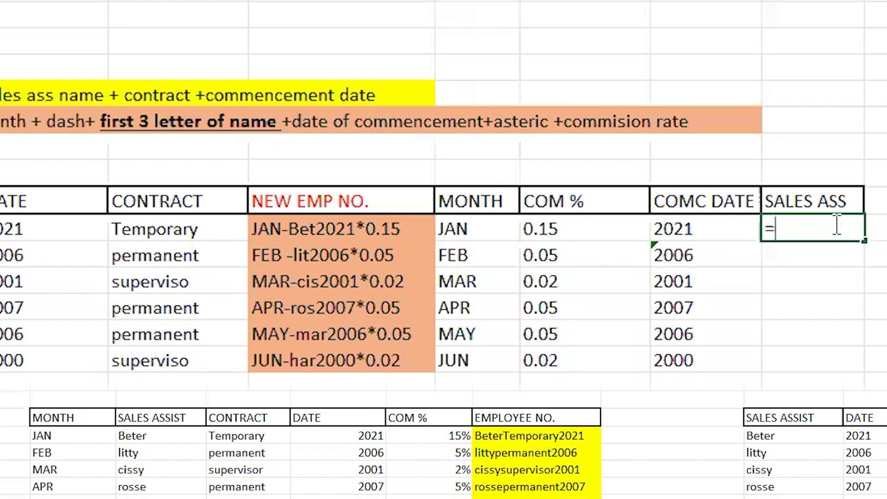
text(mid()
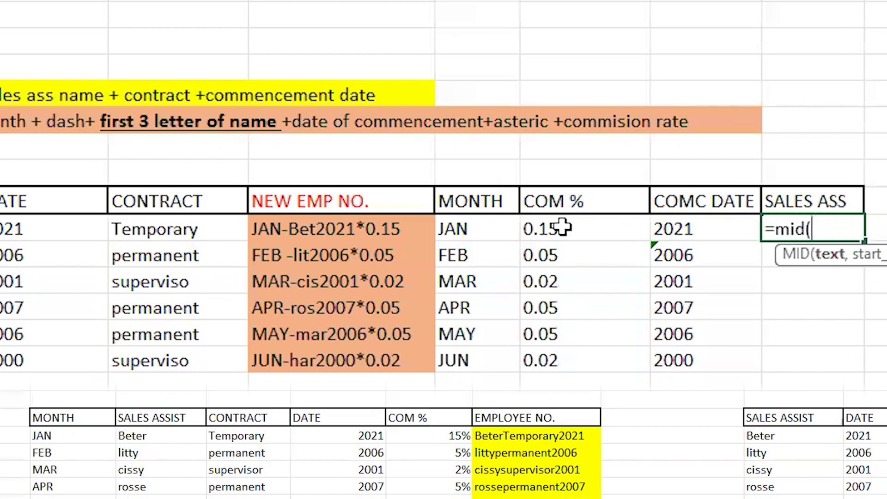
click(381, 223)
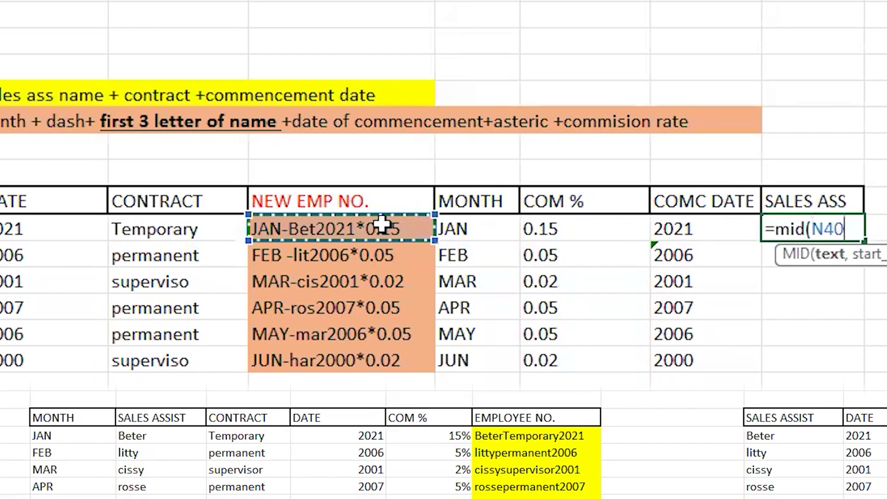
text(,)
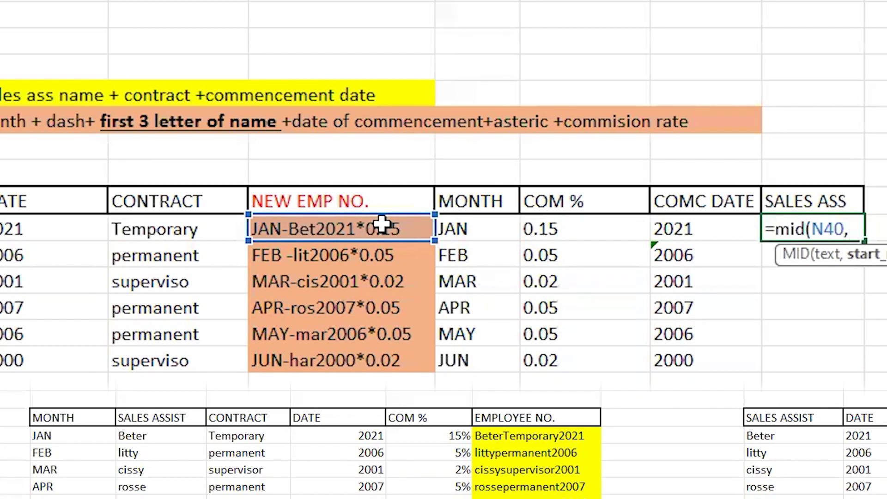
text(5,)
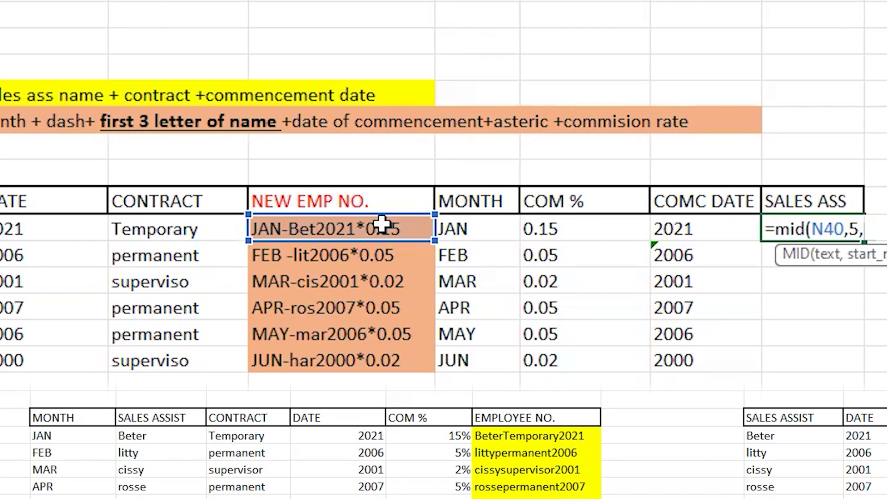
text( 3))
key(Return)
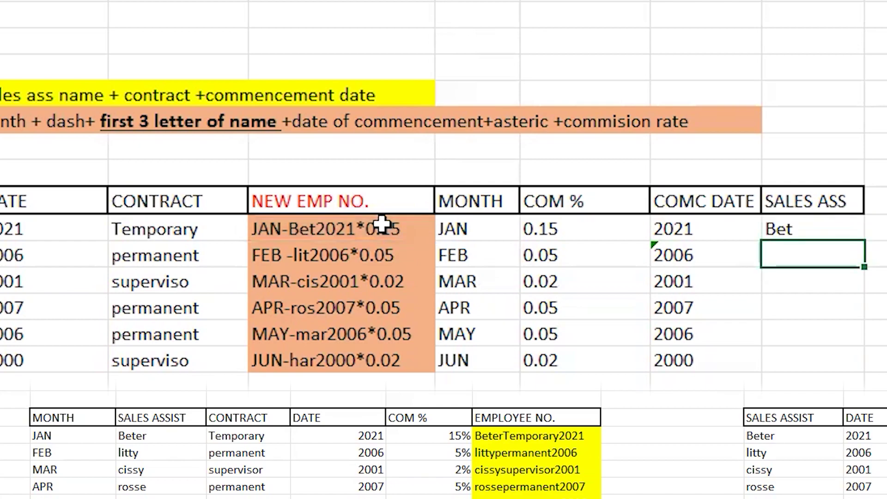
click(831, 228)
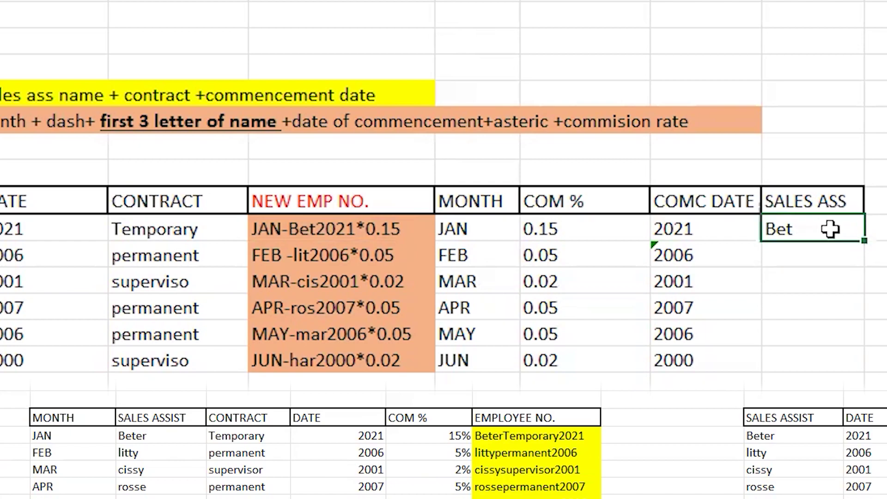
drag(864, 241, 832, 369)
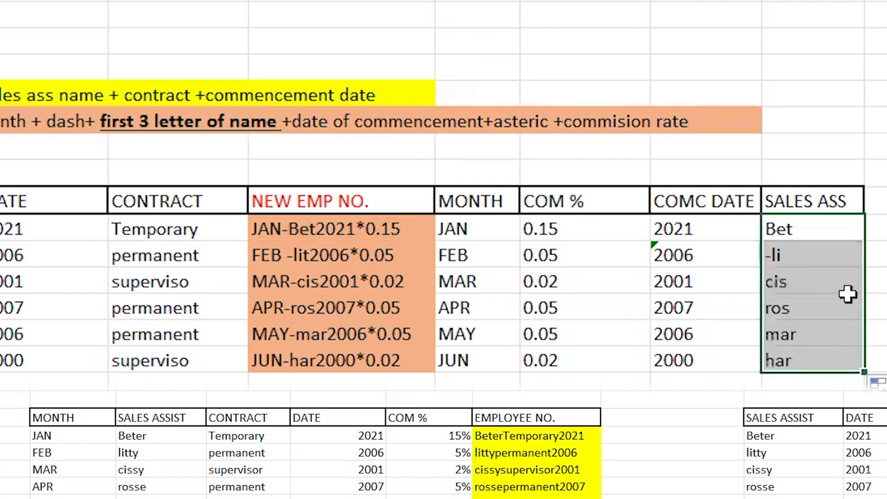
Step: Inspect the FEB row's SALES ASS result alongside its COMC DATE cell
click(786, 256)
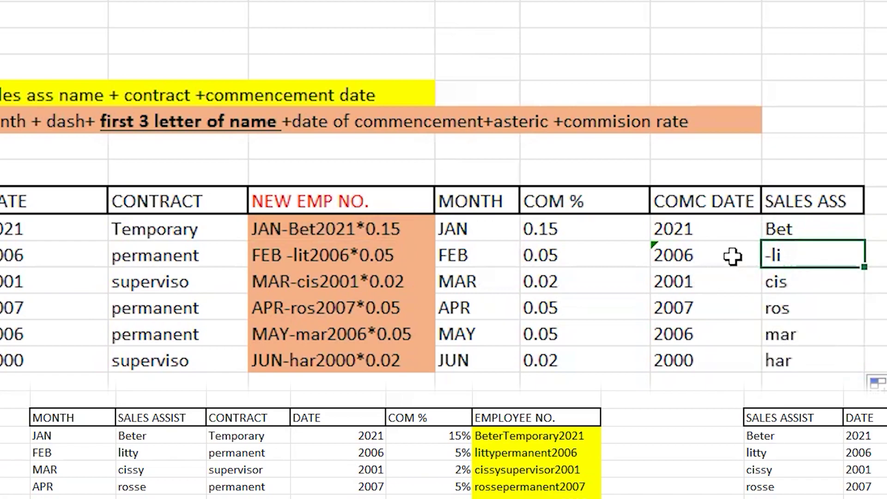
click(735, 258)
click(820, 257)
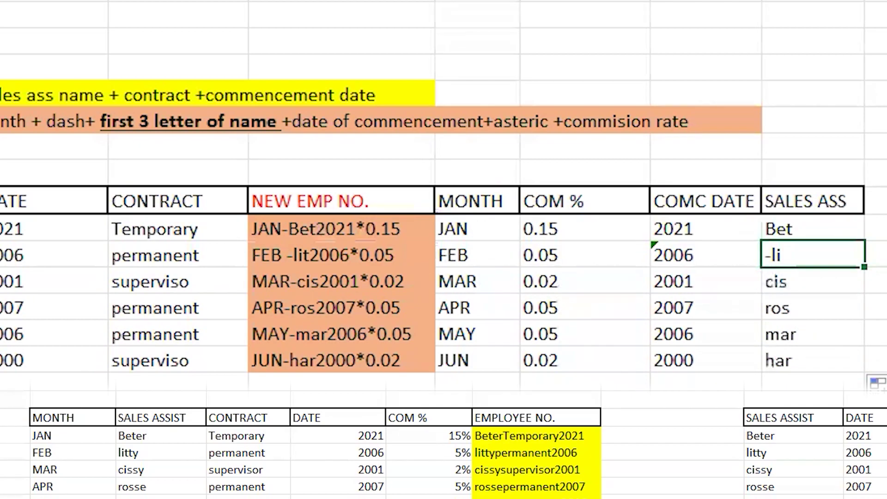
click(805, 381)
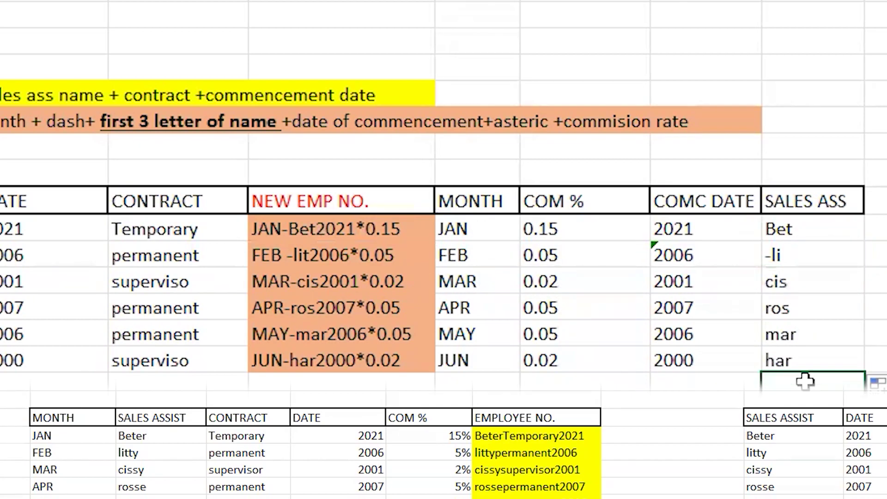